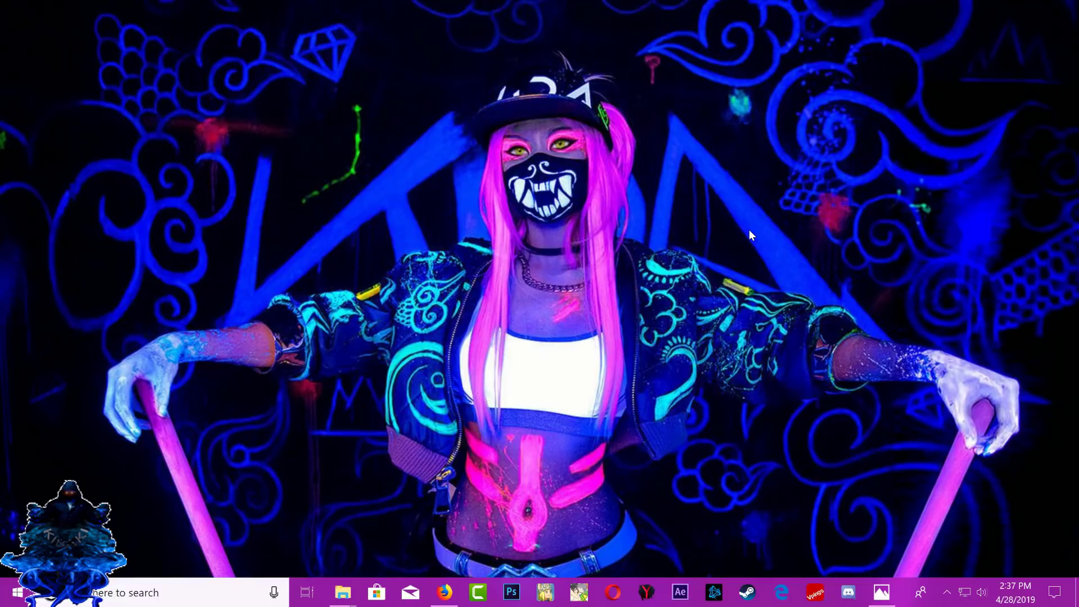
Read the PS3HEN warnings in the Screenshot_64.png image in Photos and put the window away.
left_click(882, 592)
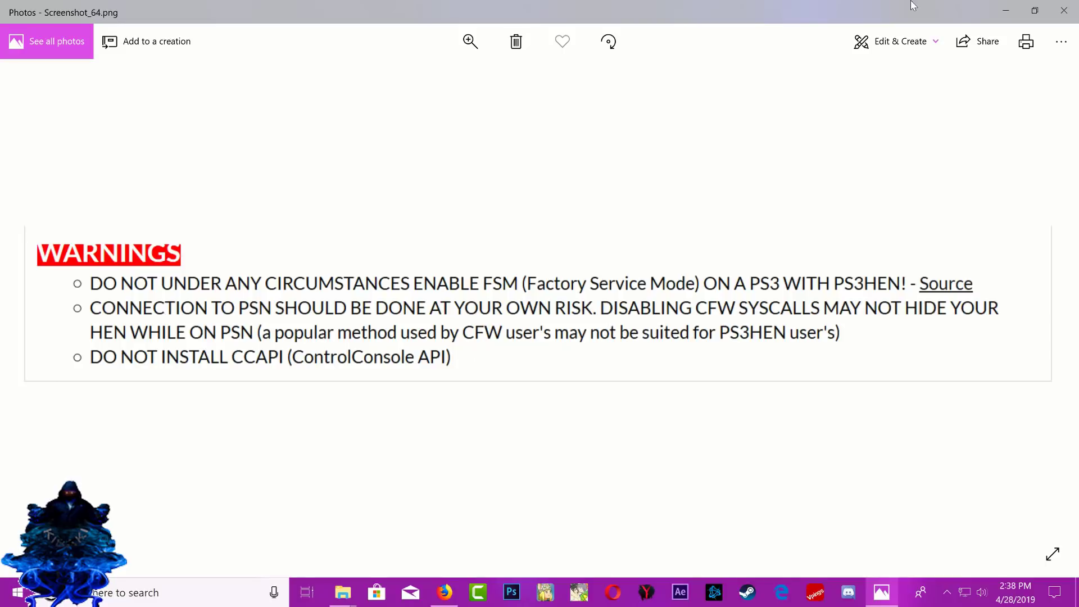
left_click(1007, 13)
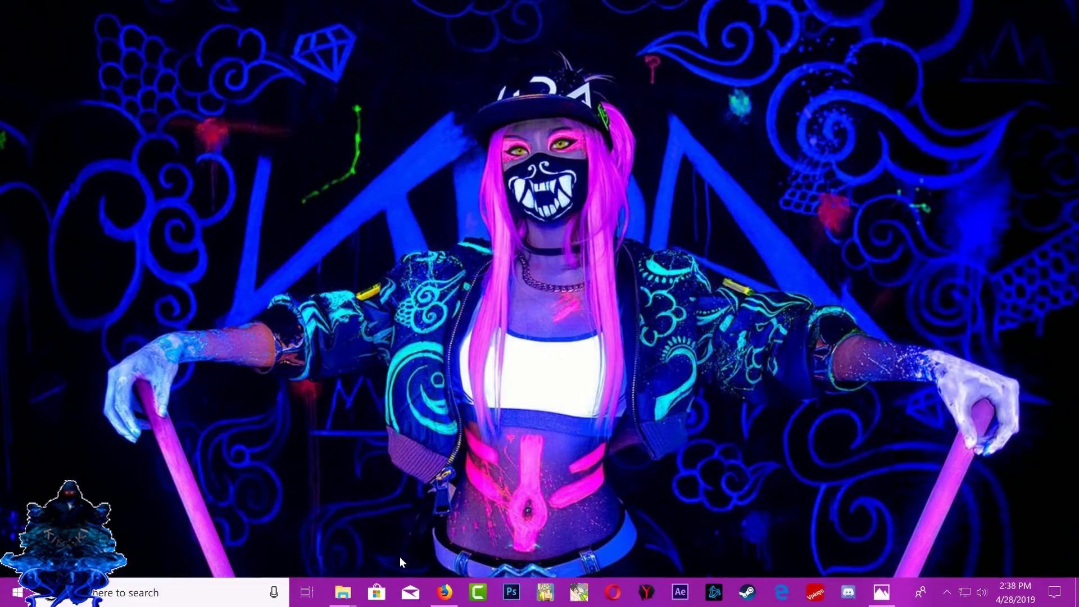
Switch to the PS3HEN 4.84.2 HFW folder in File Explorer and open its PS3HEN_V1.0.2 subfolder.
mouse_move(353, 581)
left_click(303, 553)
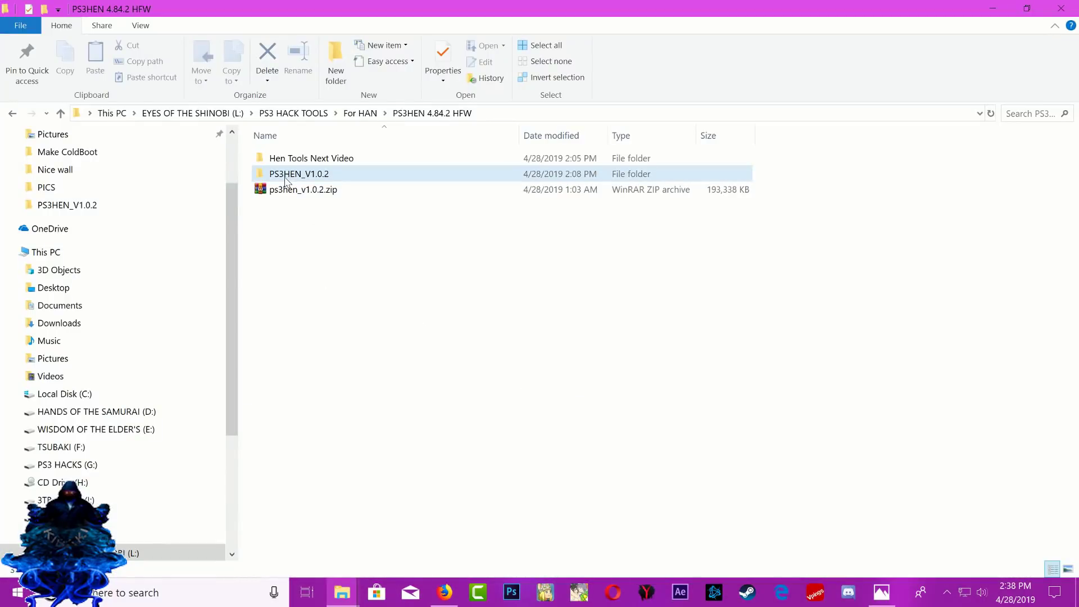
mouse_move(328, 179)
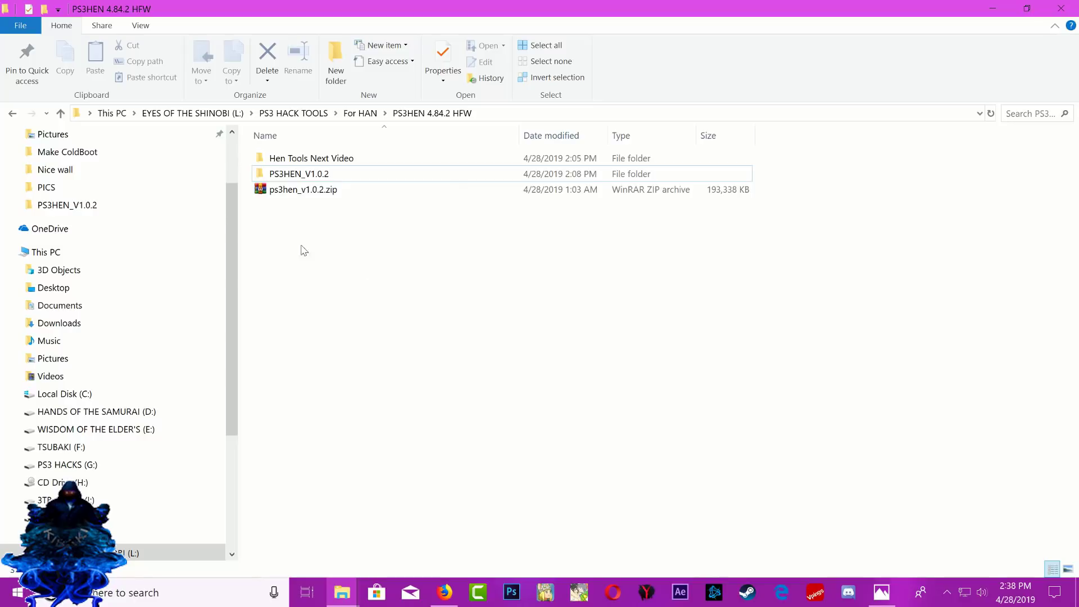
mouse_move(313, 161)
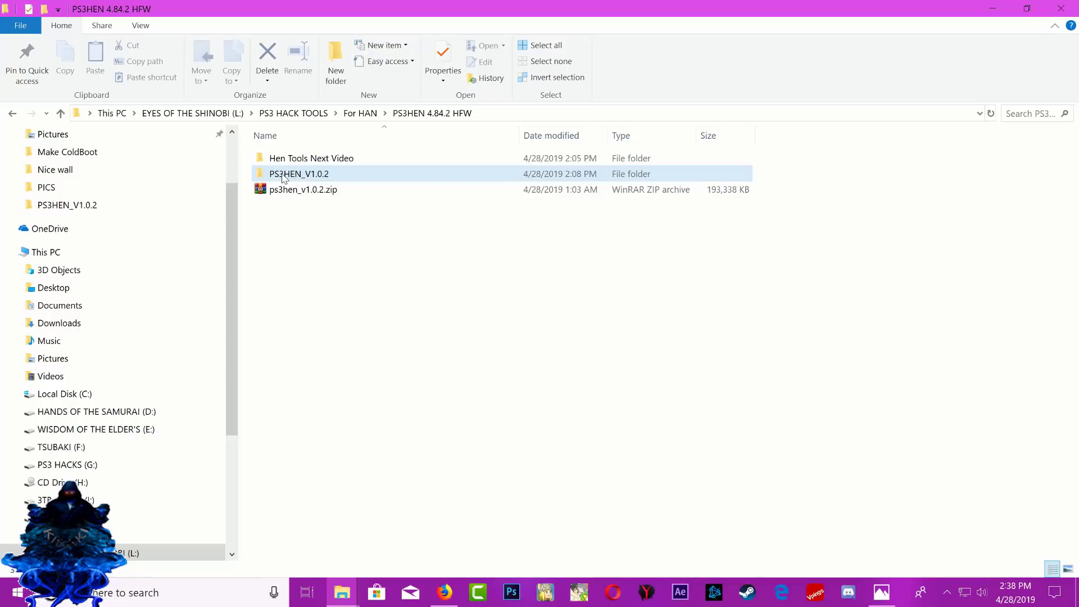
mouse_move(282, 177)
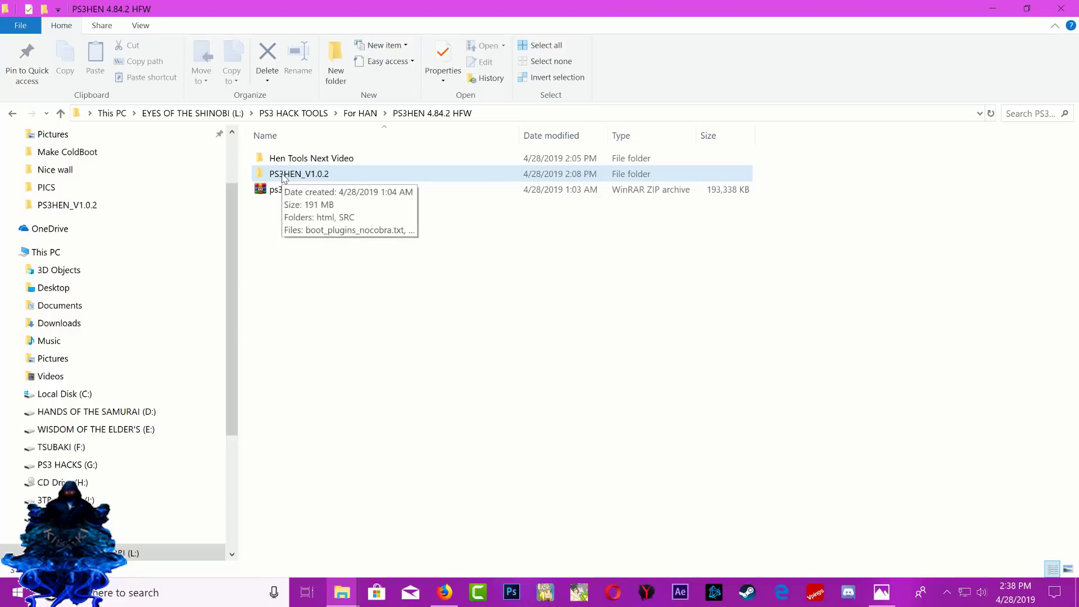
double_click(283, 175)
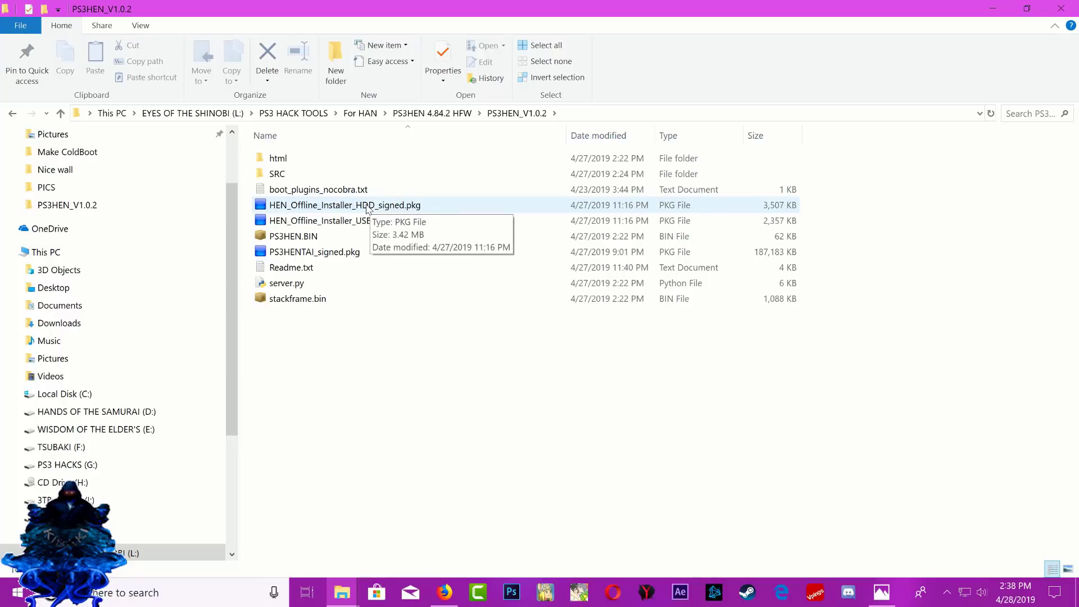
Copy HEN_Offline_Installer_HDD_signed.pkg, PS3HEN.BIN, stackframe.bin and PS3HENTAI_signed.pkg from the PS3HEN_V1.0.2 folder.
left_click(367, 208)
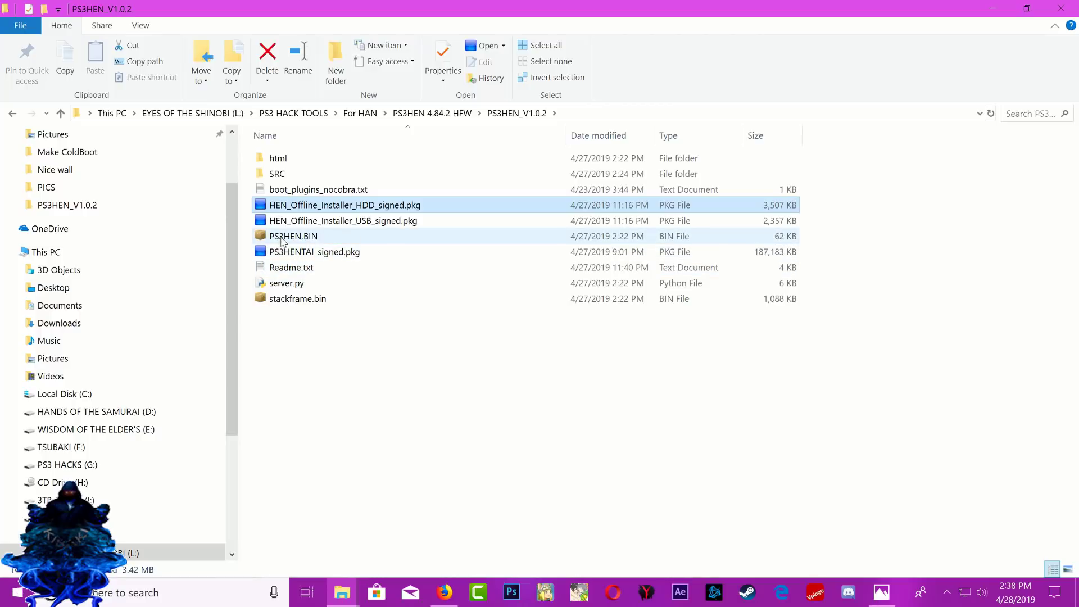
left_click(283, 239, "ctrl")
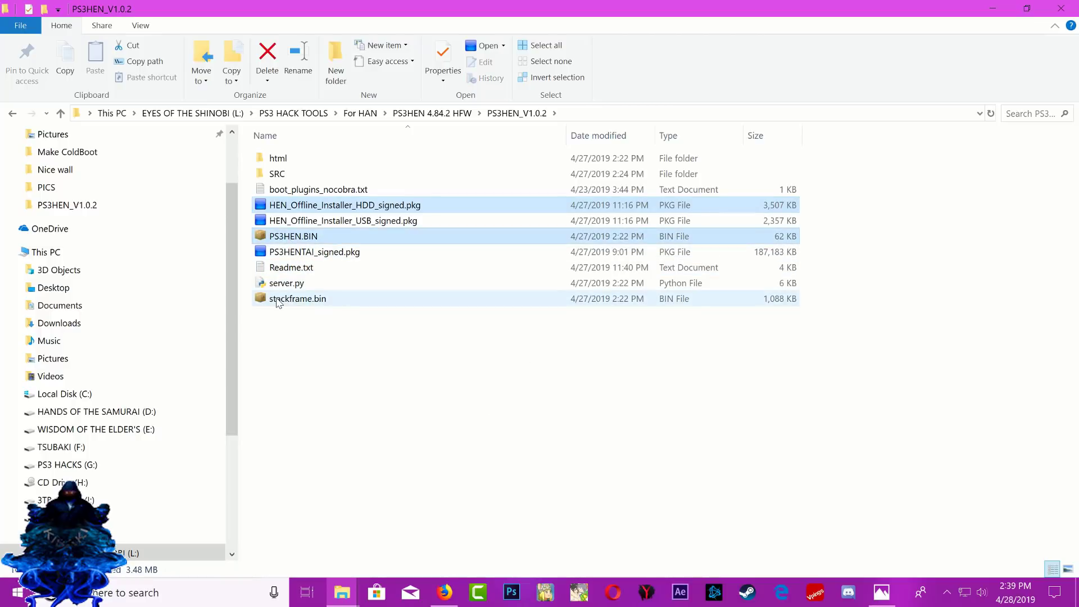
left_click(313, 302, "ctrl")
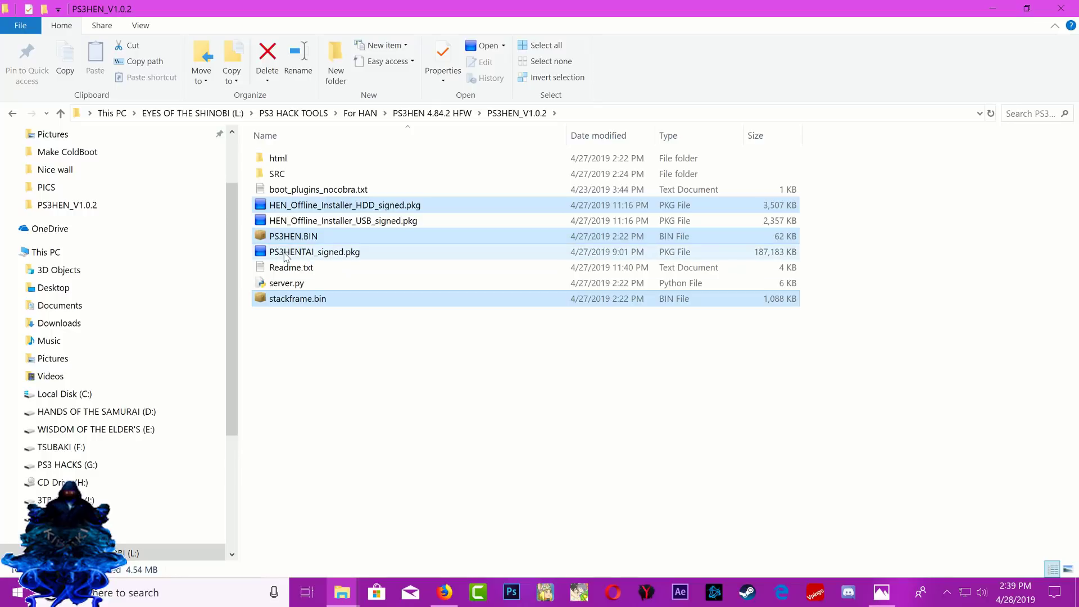
left_click(314, 257, "ctrl")
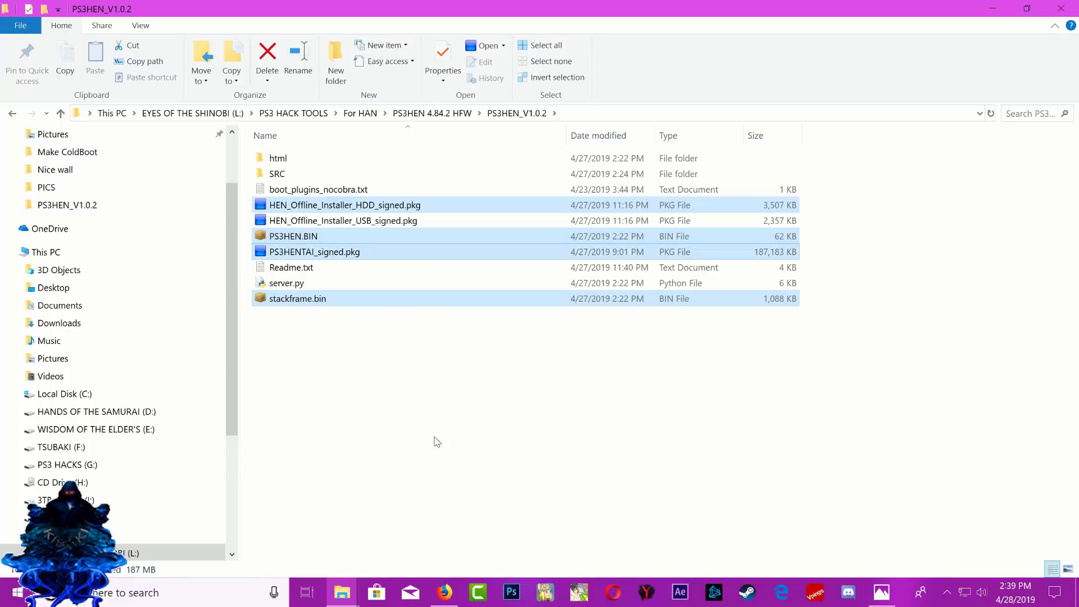
right_click(343, 256)
left_click(379, 442)
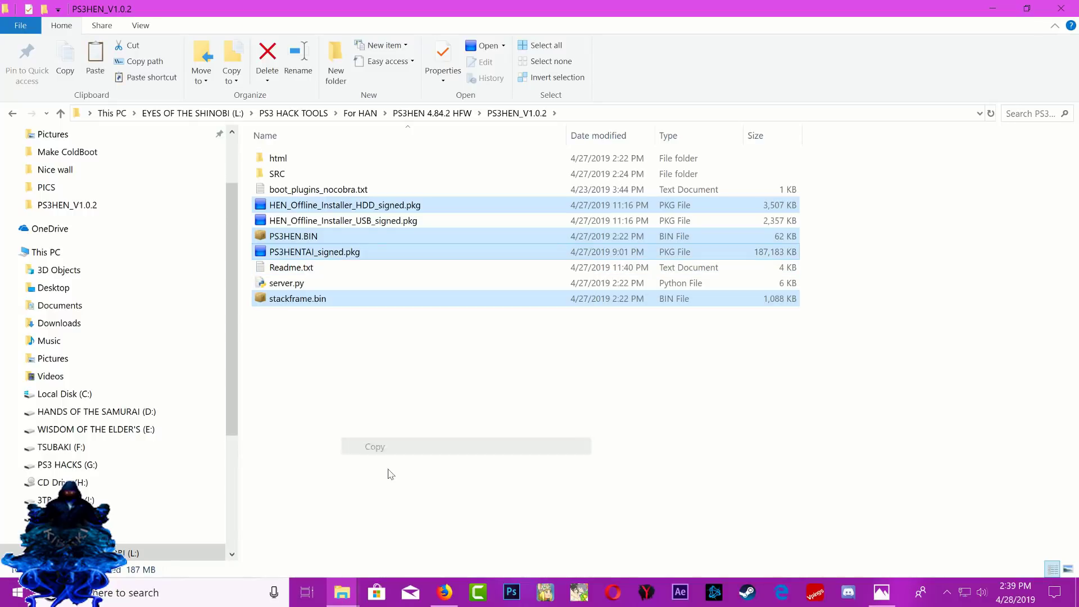
Switch to the PS3 HACKS (G:) USB drive window and check the drive's file system in its properties.
left_click(362, 520)
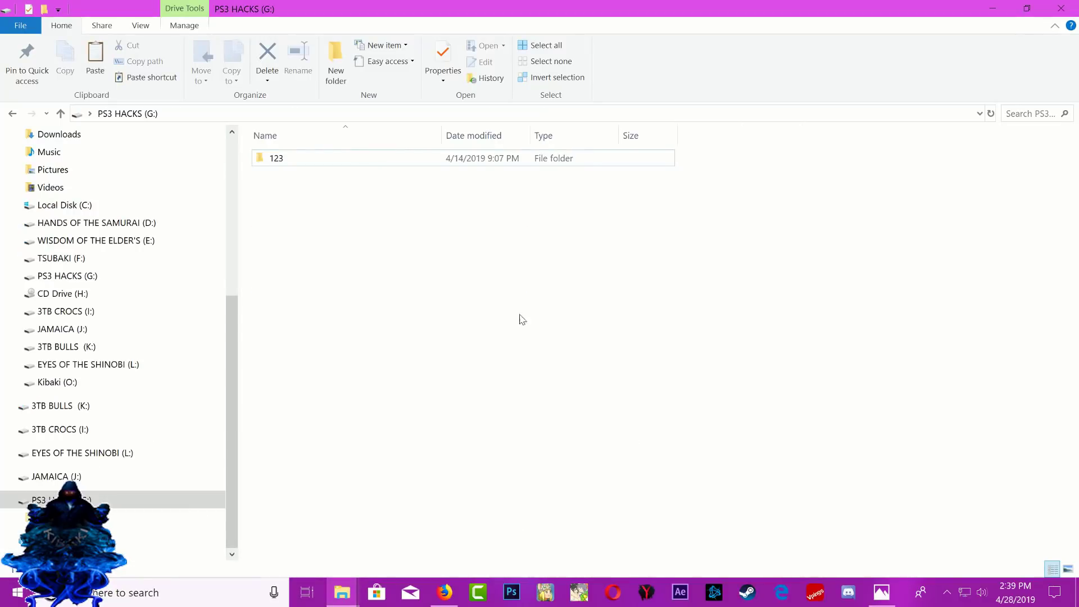
right_click(499, 466)
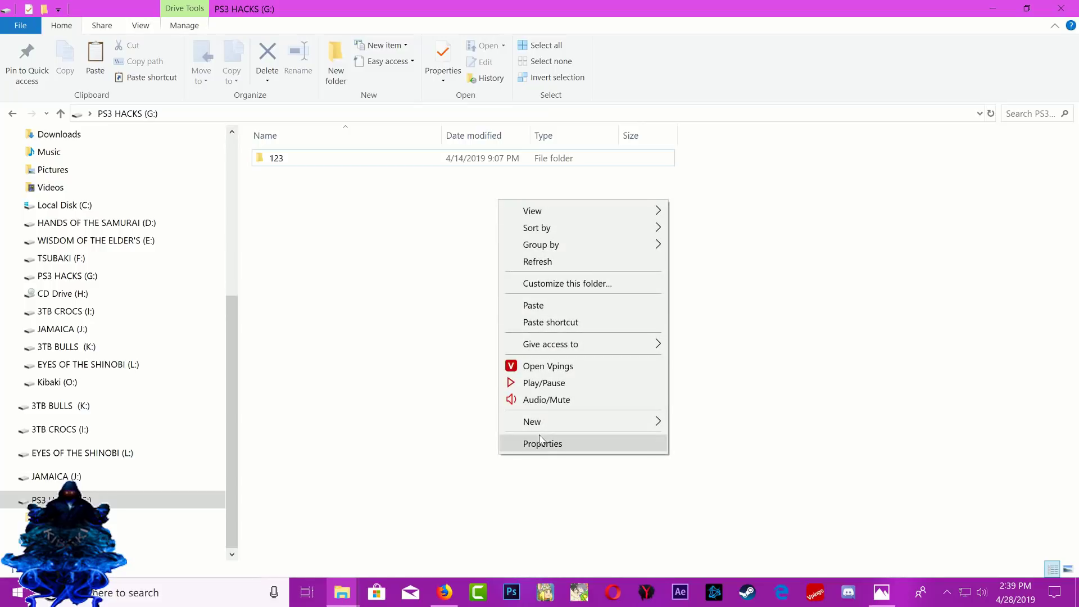
left_click(541, 444)
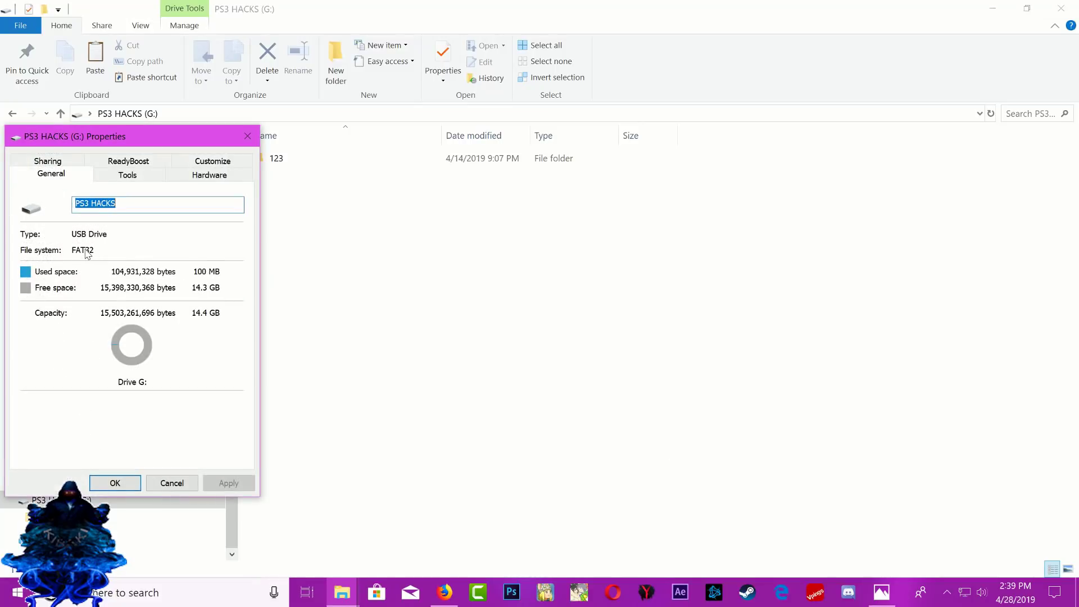
left_click(248, 136)
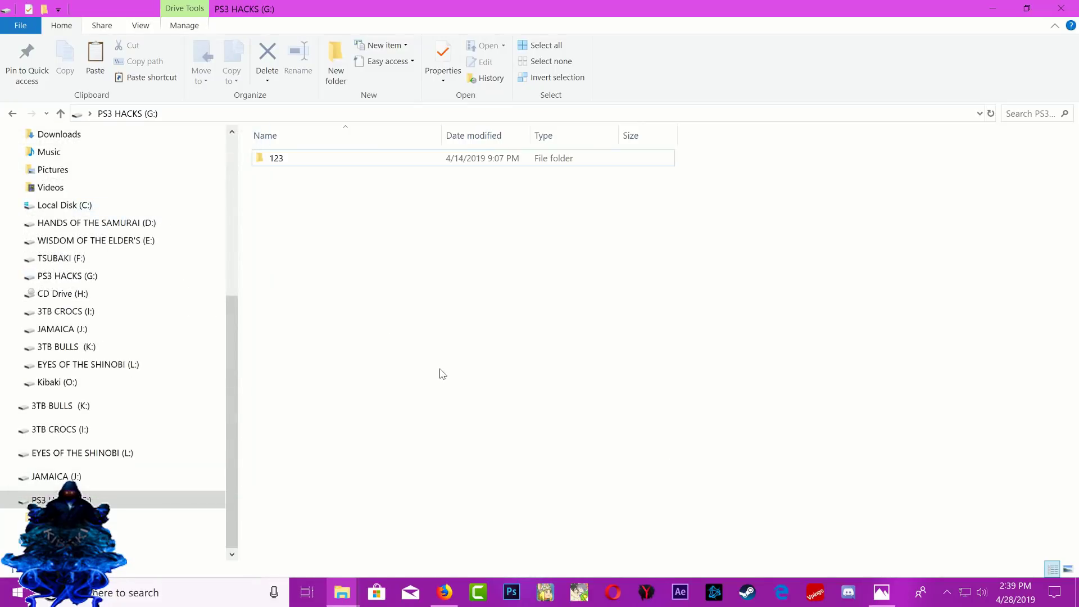
Paste the four copied PS3HEN files into the root of the PS3 HACKS (G:) USB drive.
right_click(441, 371)
left_click(482, 226)
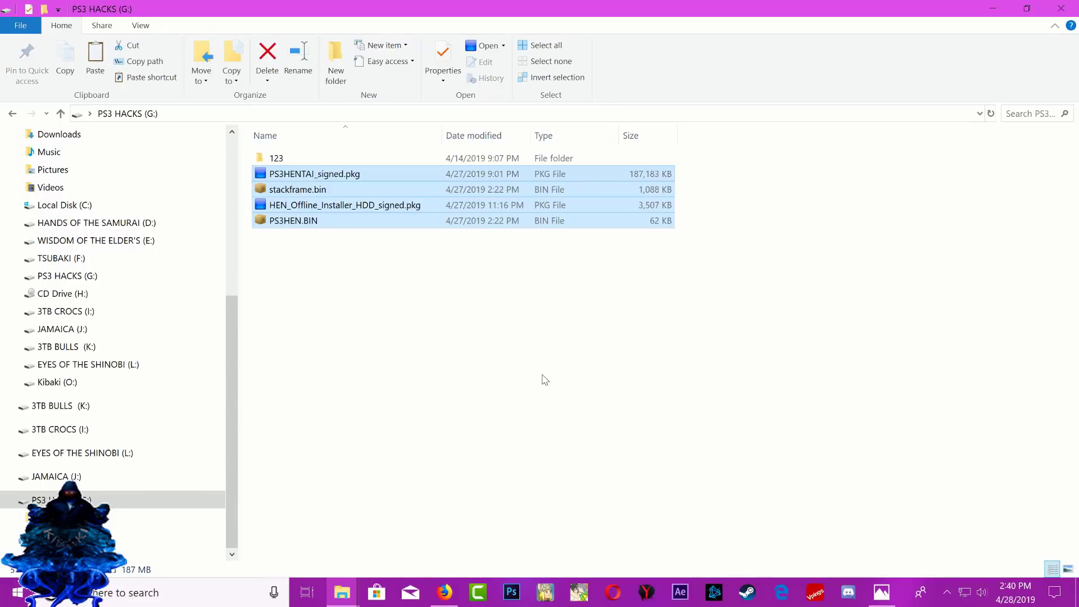
left_click(544, 380)
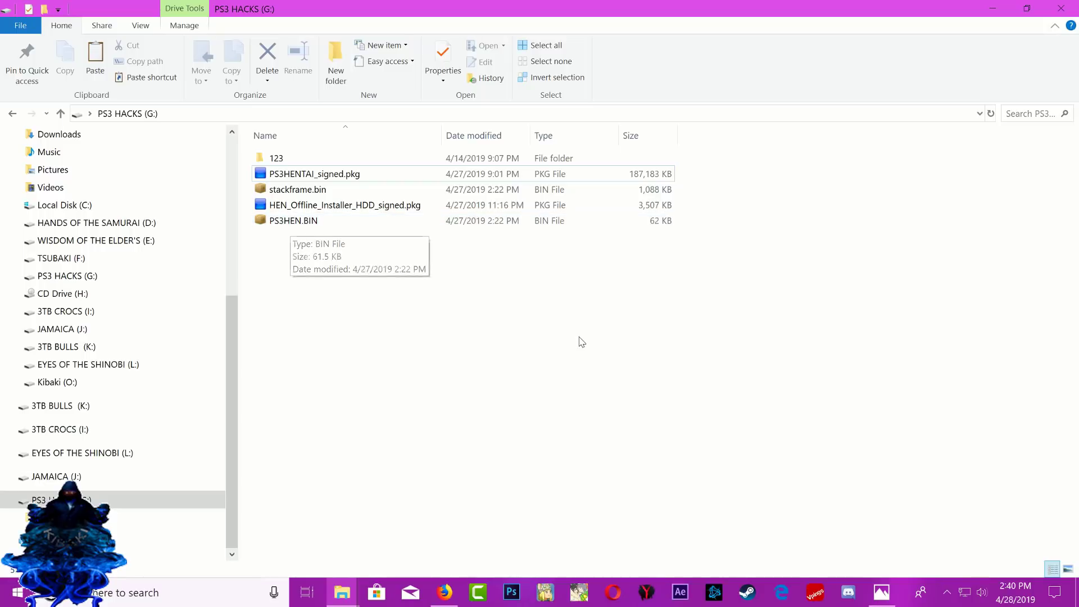
left_click_drag(580, 330, 479, 399)
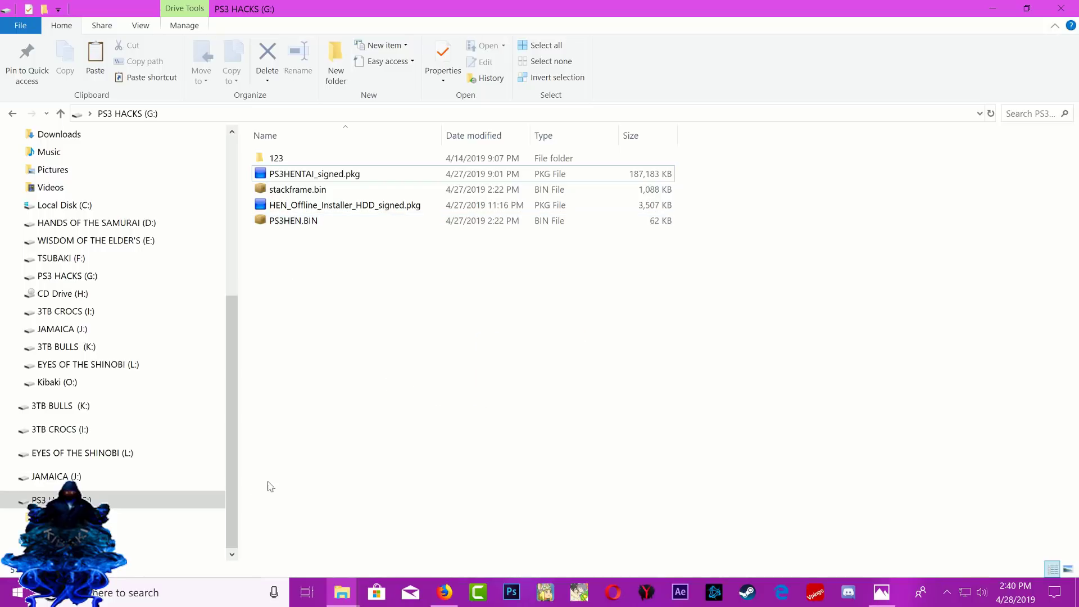
right_click(60, 499)
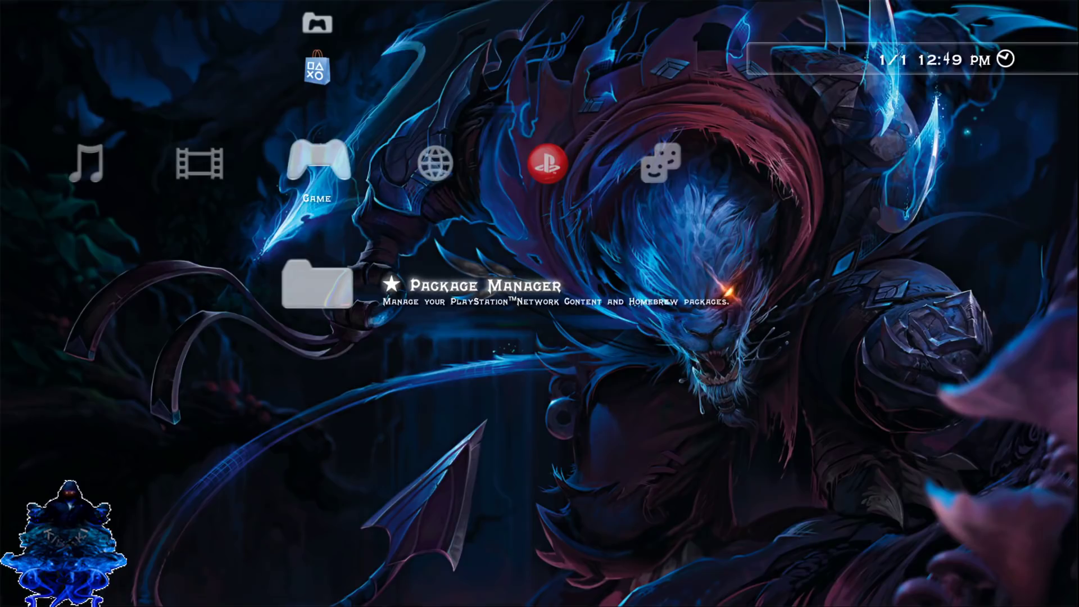
Switch to the PS3 and open the Internet Browser from the Network category.
key("Up")
key("Up")
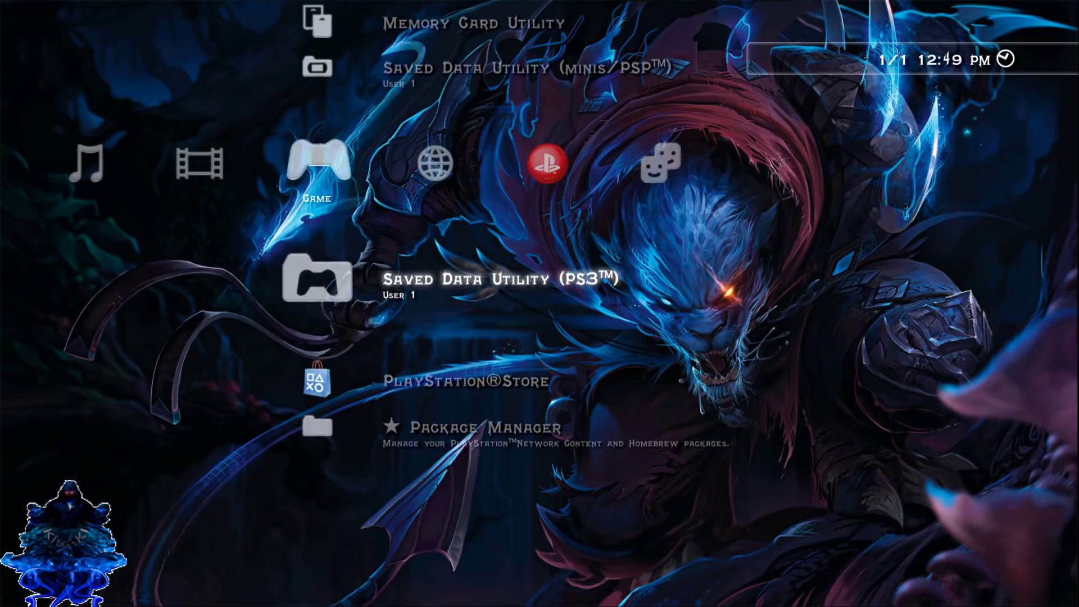
key("Right")
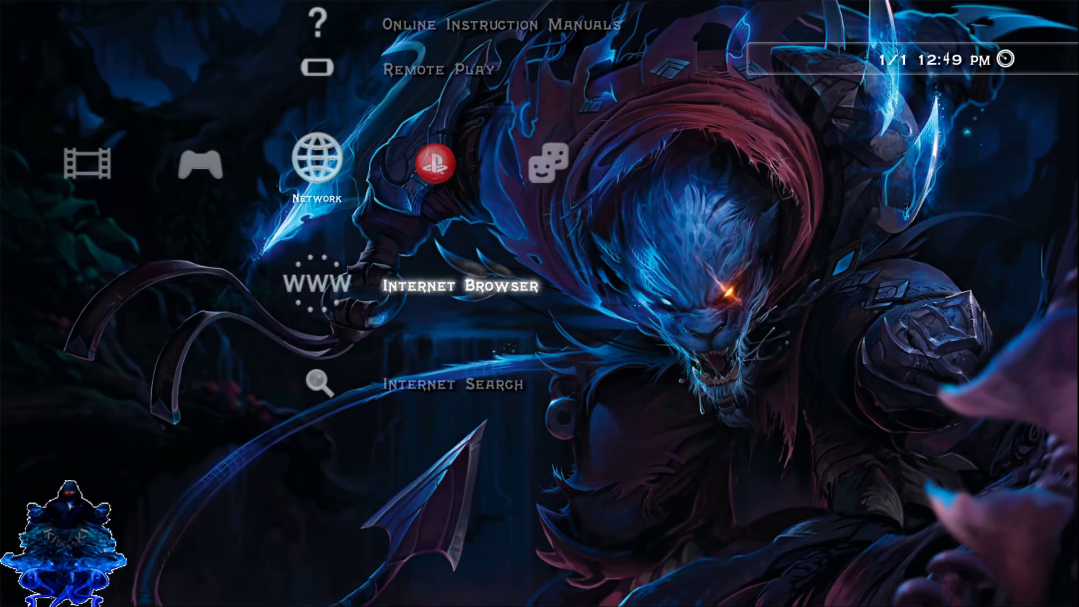
key("Return")
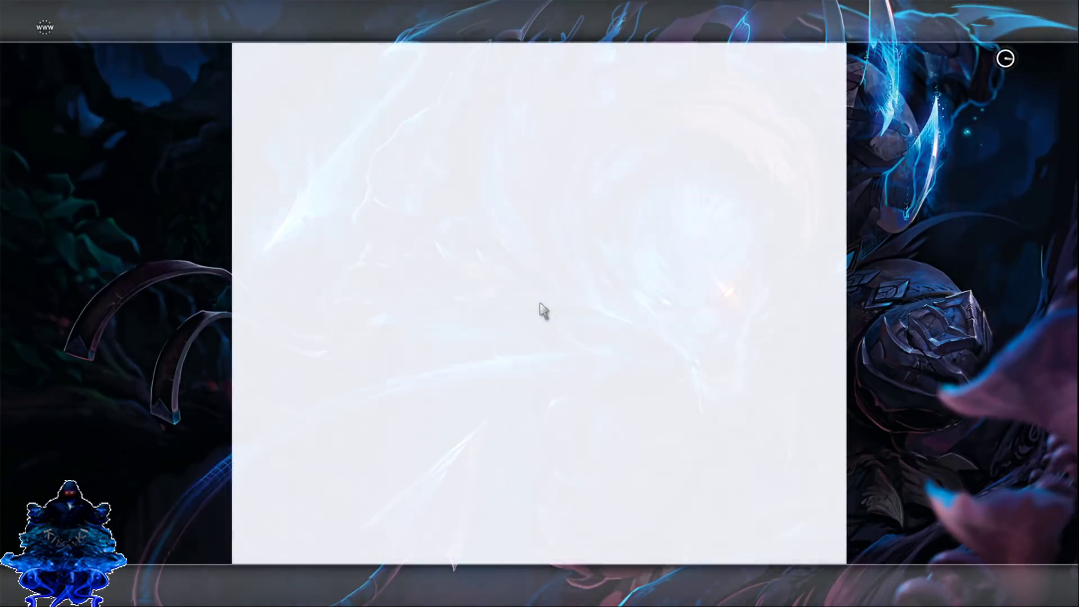
Enter ps3xploit.com as the browser address and load the PS3Xploit site.
key("Return")
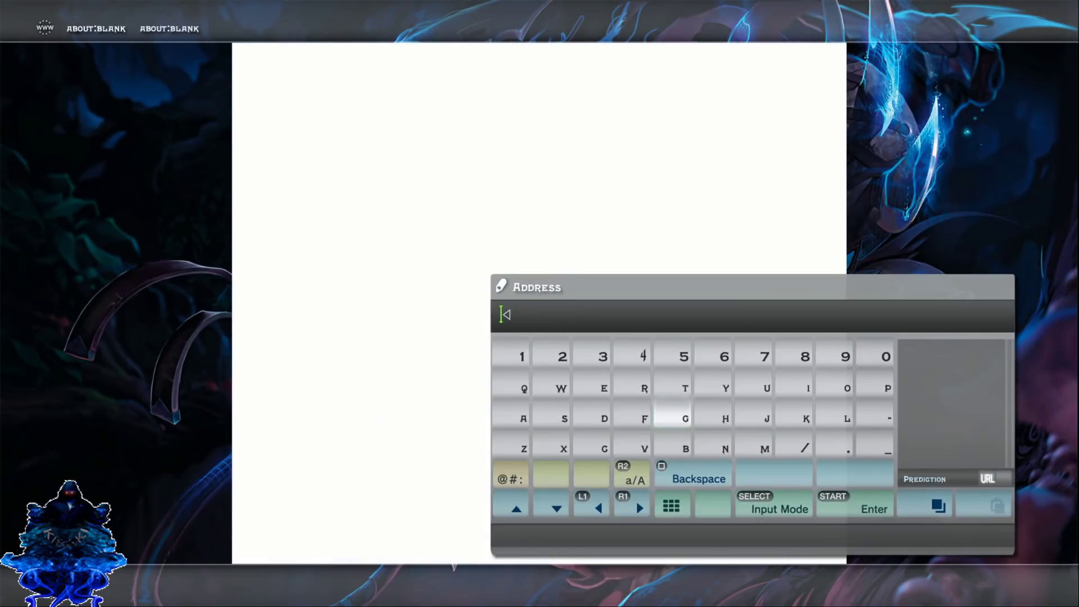
key("Right")
key("Right")
key("Right")
key("Right")
key("Right")
key("Up")
type("p")
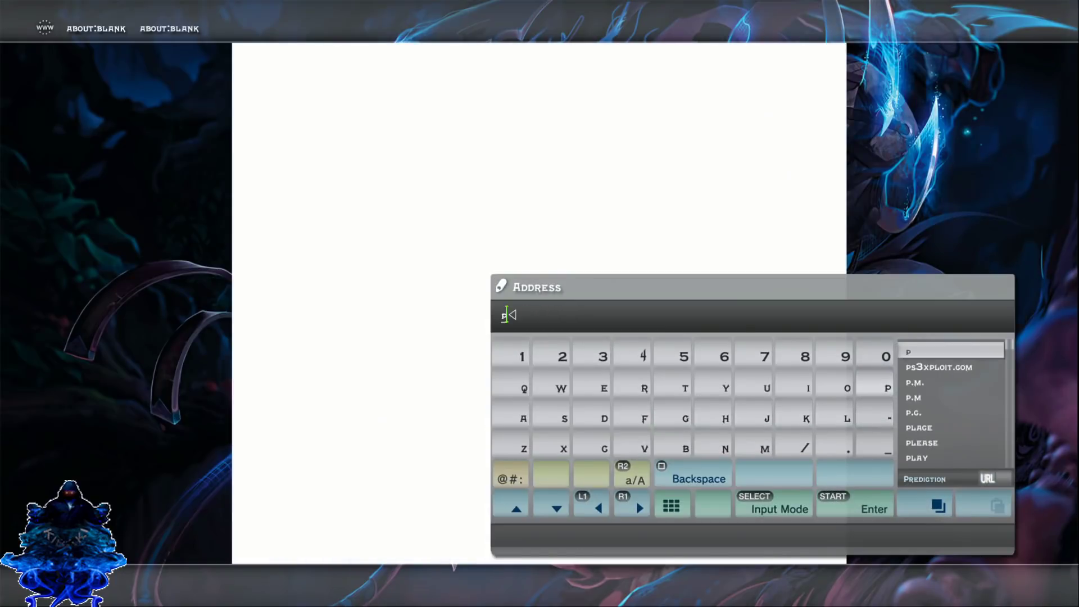
key("Down")
key("Return")
key("Return")
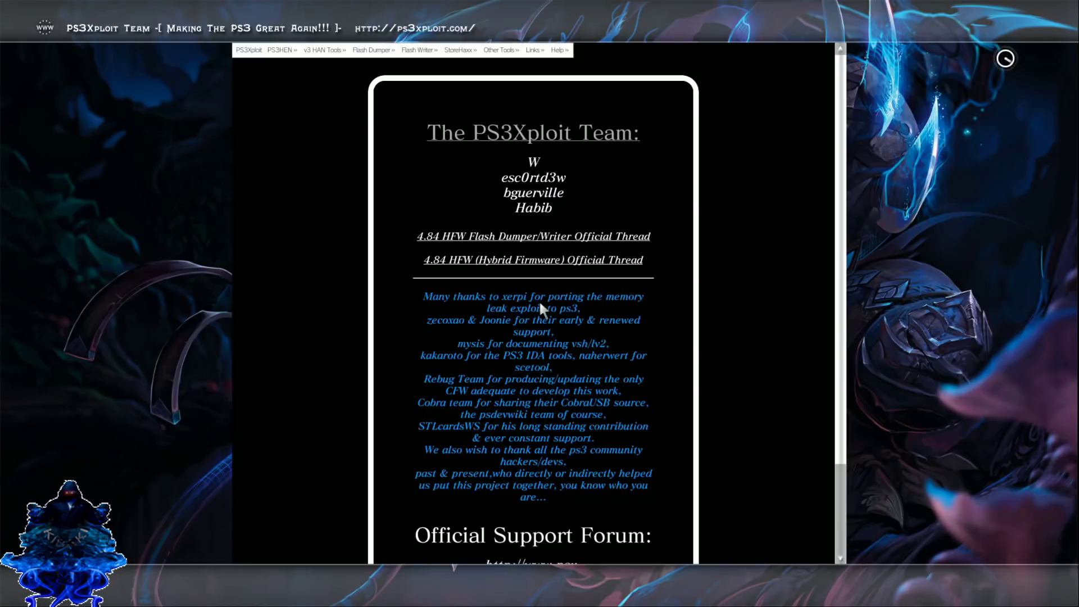
key("Return")
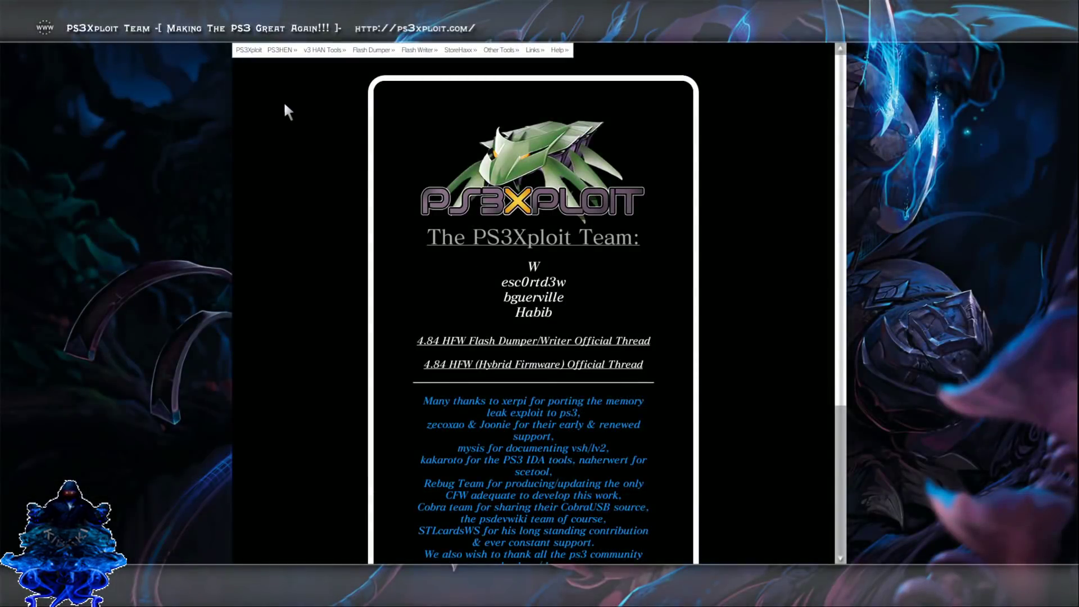
Run Enable HAN PKG Blind from the site's PS3HEN options and close the browser once it has finished.
mouse_move(285, 56)
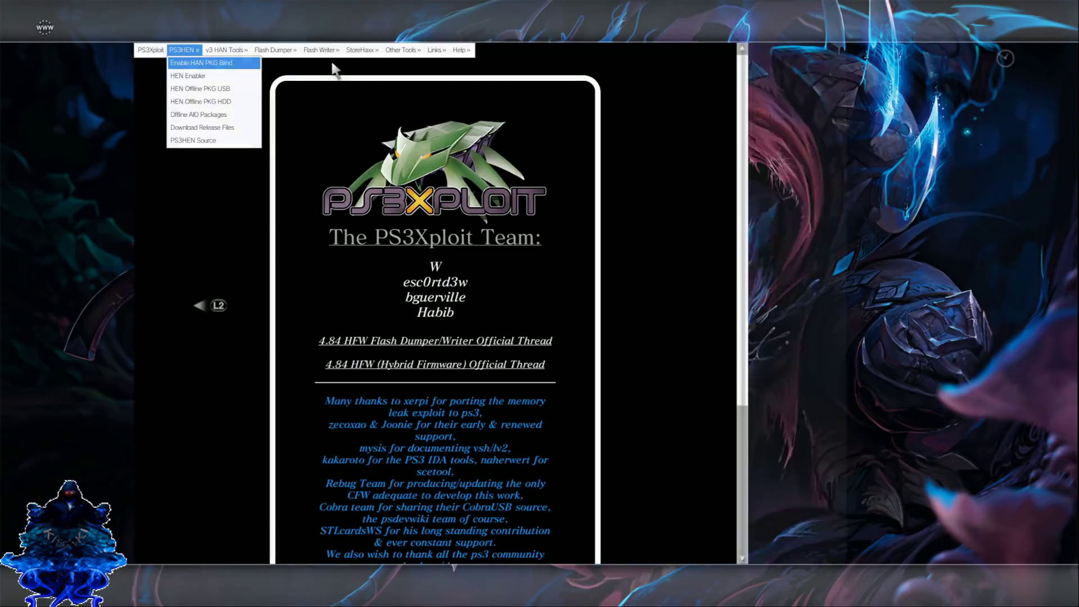
left_click(332, 63)
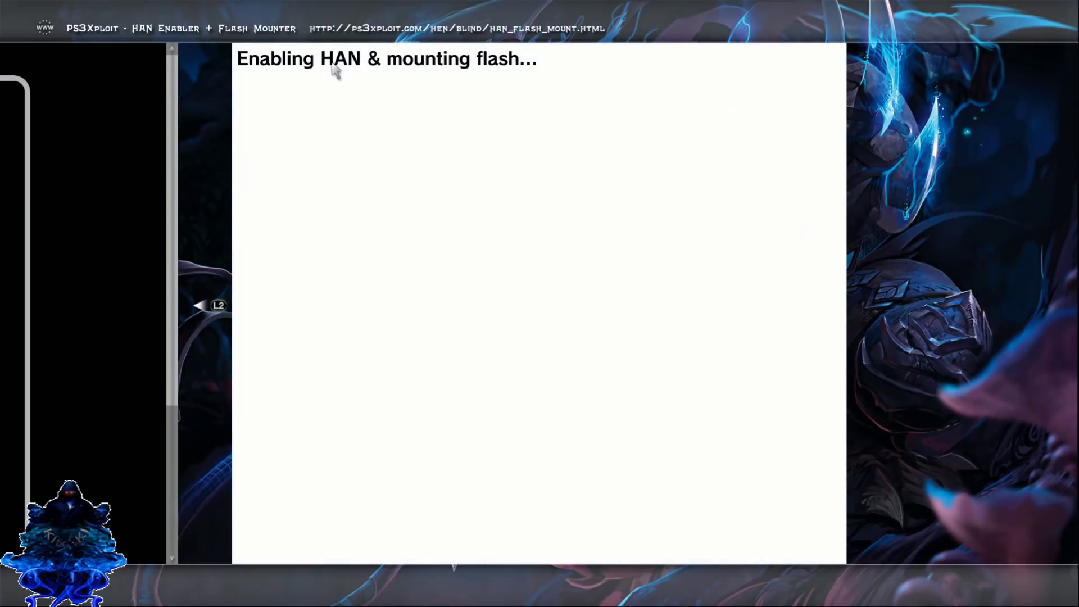
key("Return")
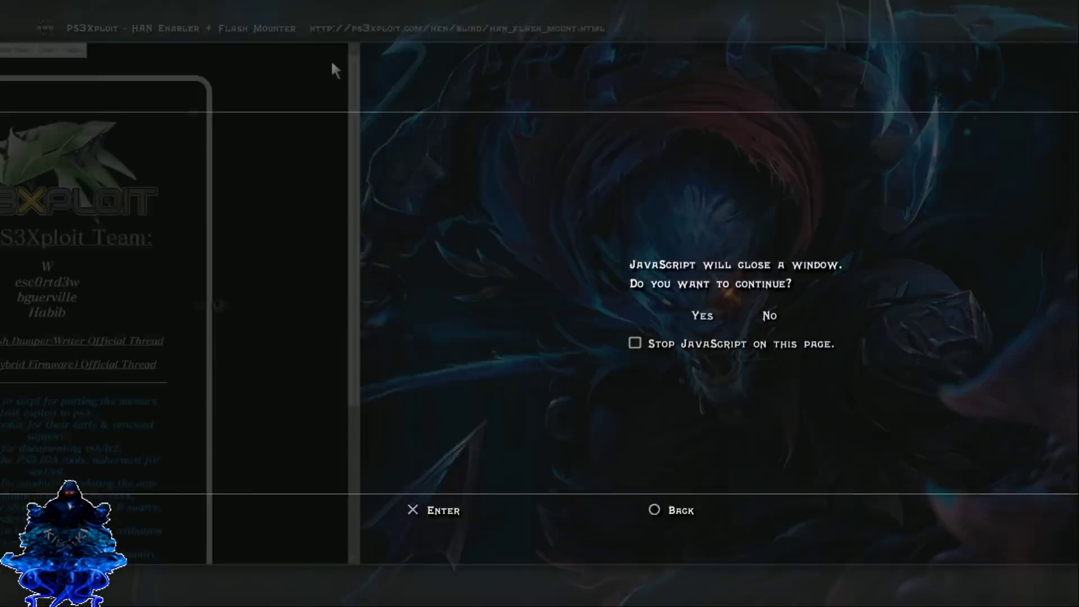
key("Escape")
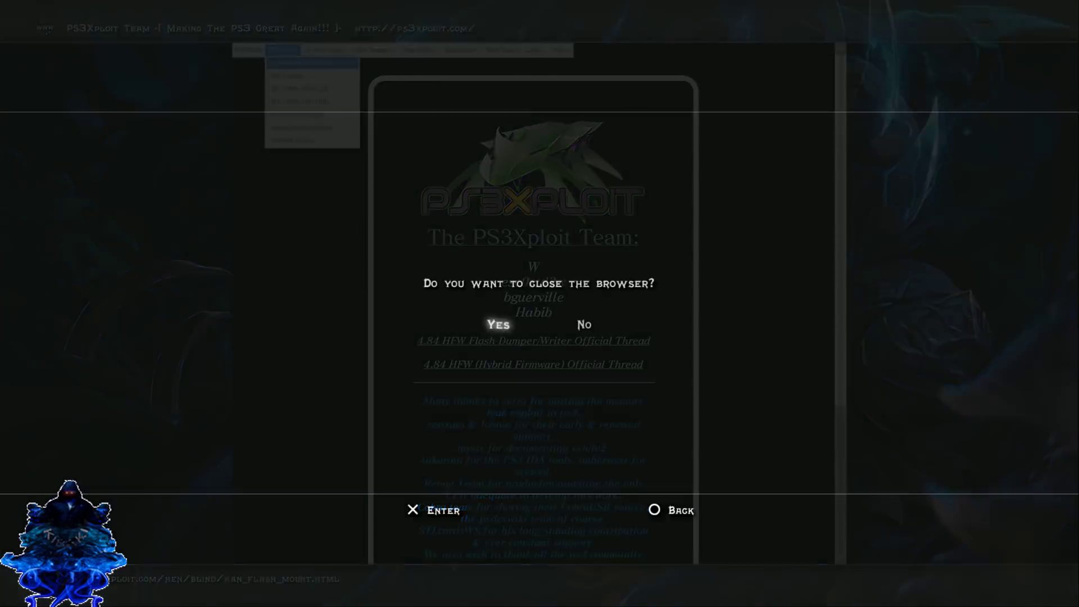
key("Return")
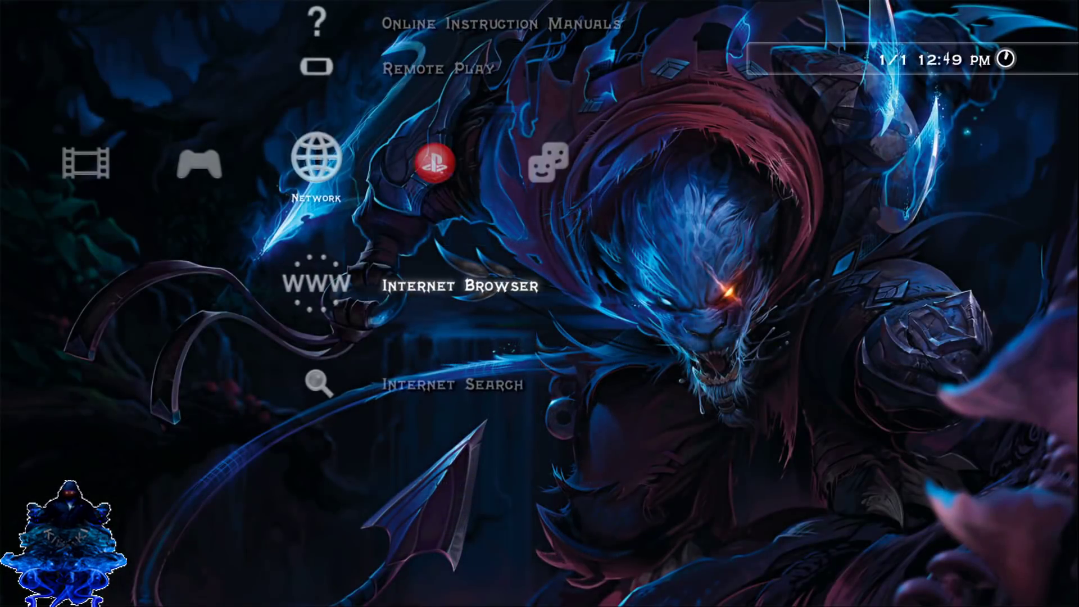
Open the Standard package list for the USB drive's root through Install Package Files in the Game category's Package Manager.
key("Left")
key("Down")
key("Down")
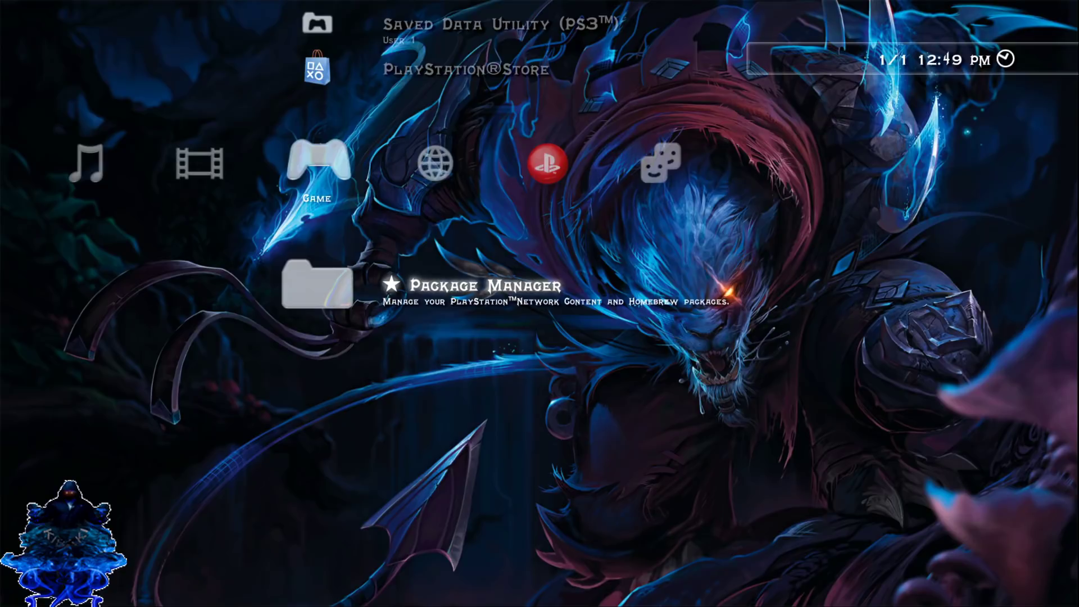
key("Return")
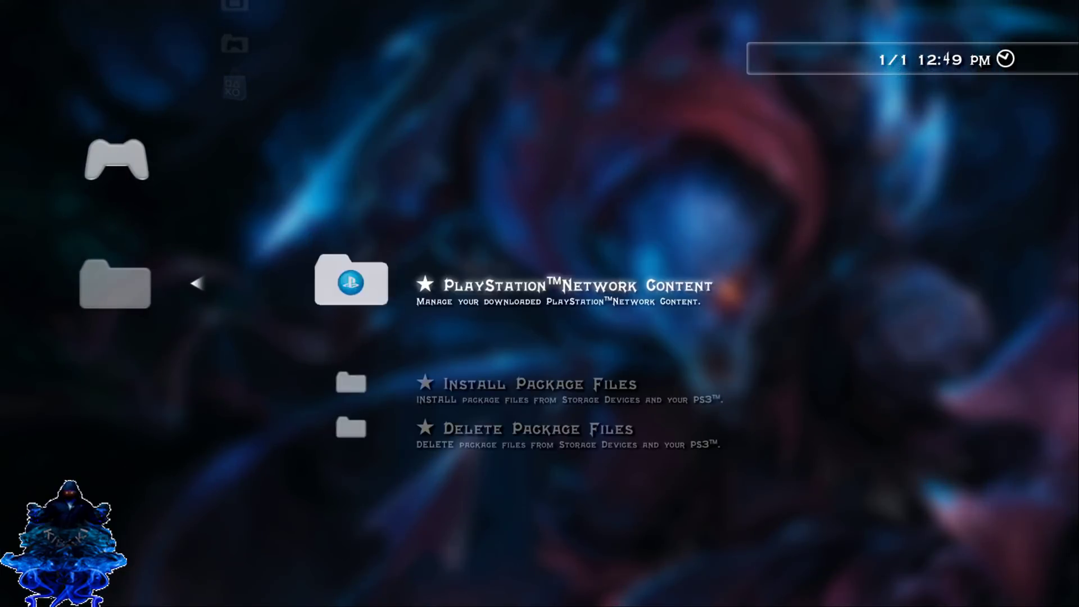
key("Down")
key("Return")
key("Down")
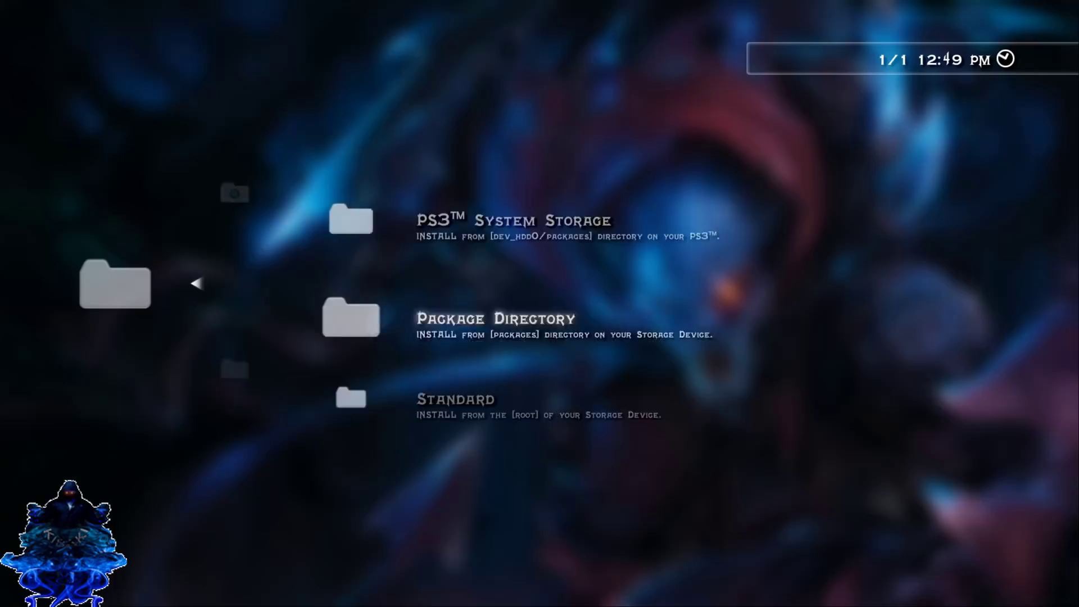
key("Down")
key("Return")
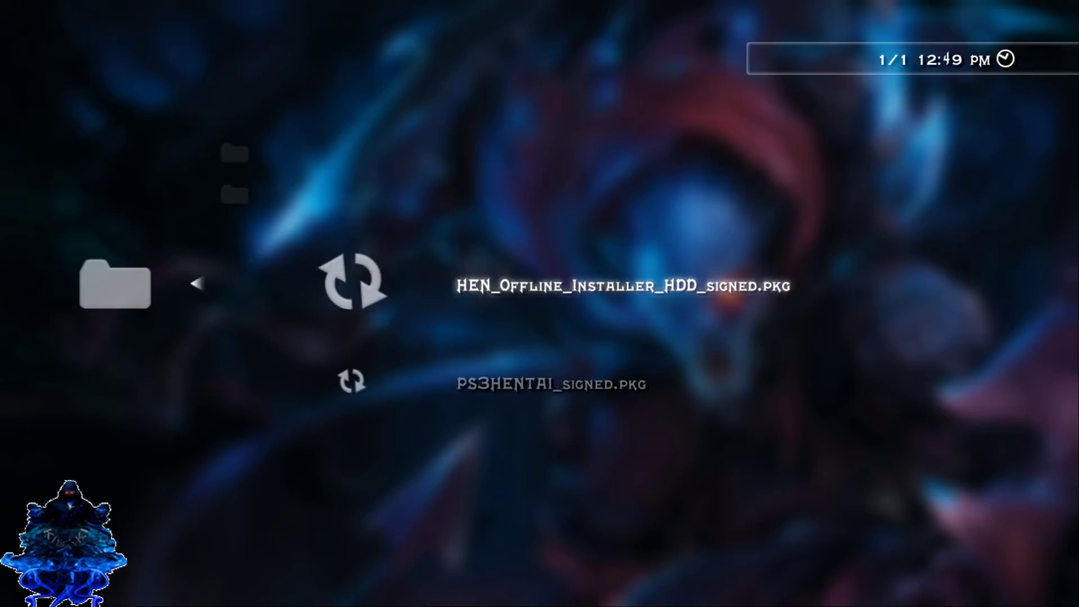
Install PS3HENTAI_signed.pkg from the USB drive and leave the completed installation.
key("Down")
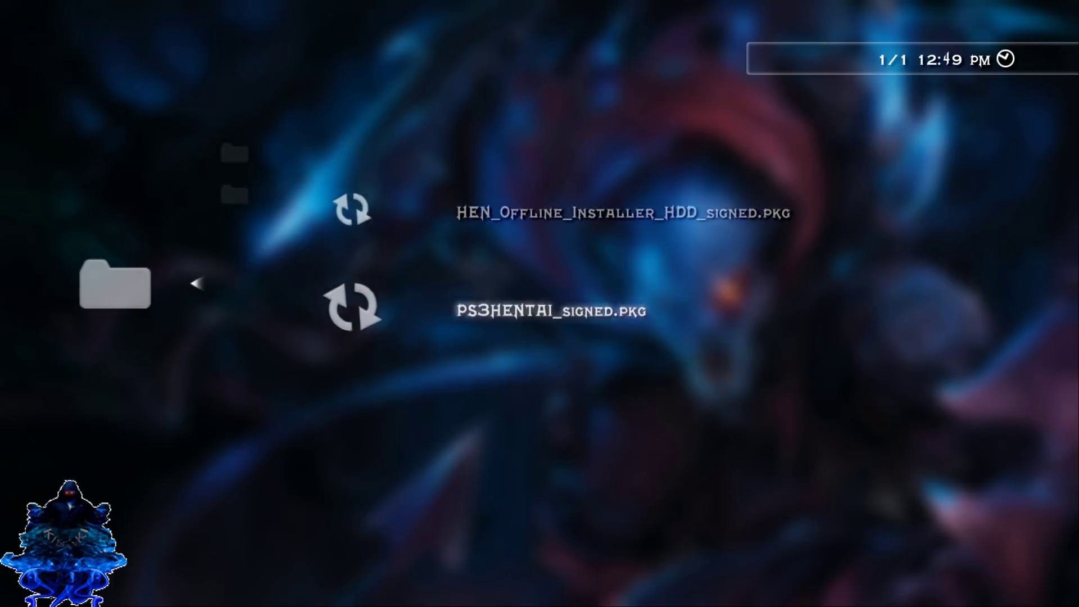
key("Up")
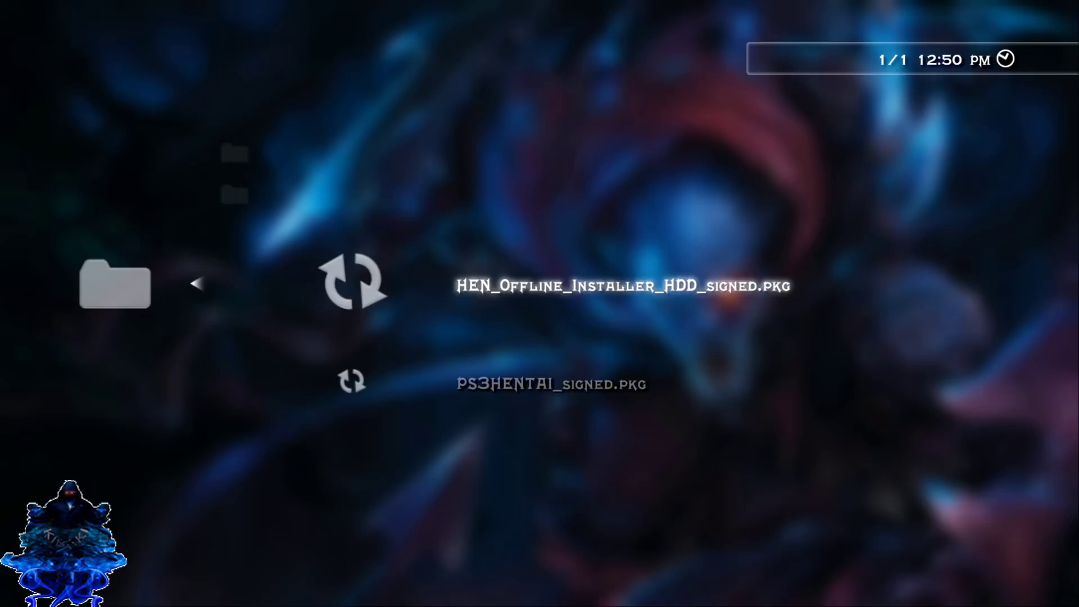
key("Down")
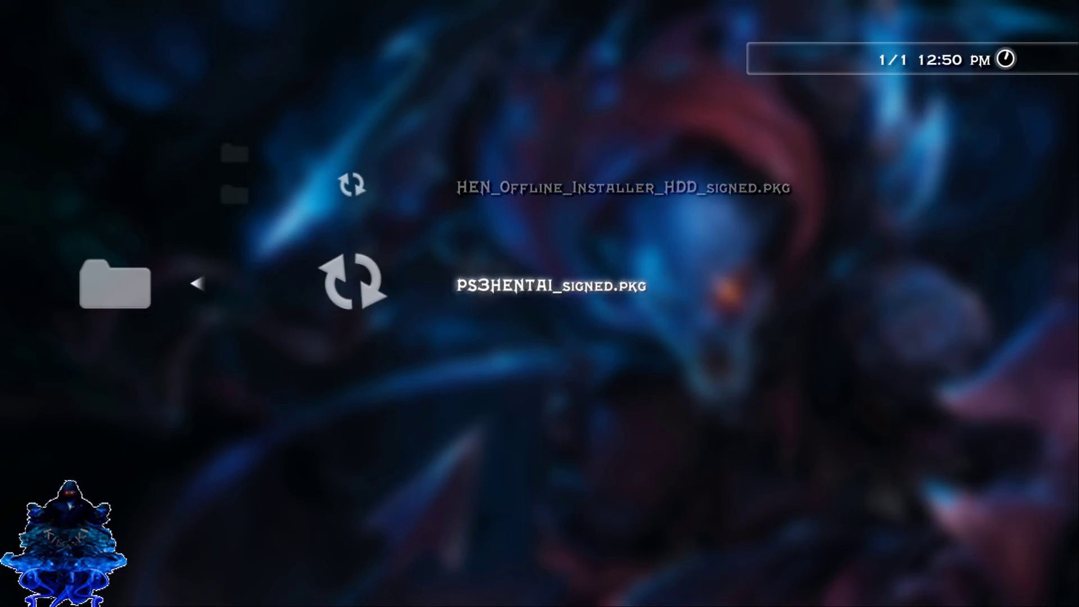
key("Return")
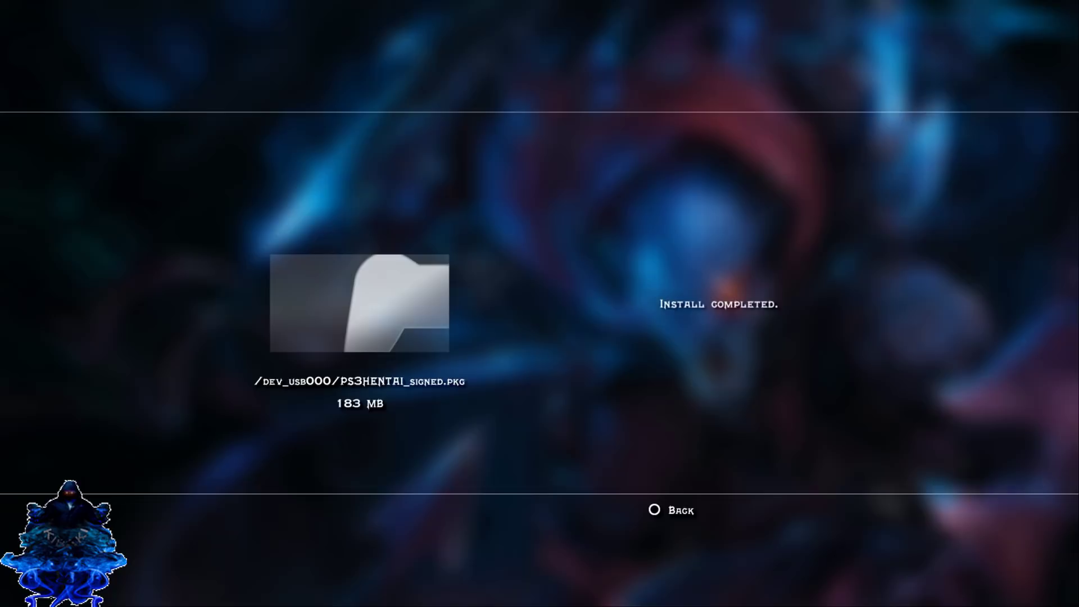
key("Escape")
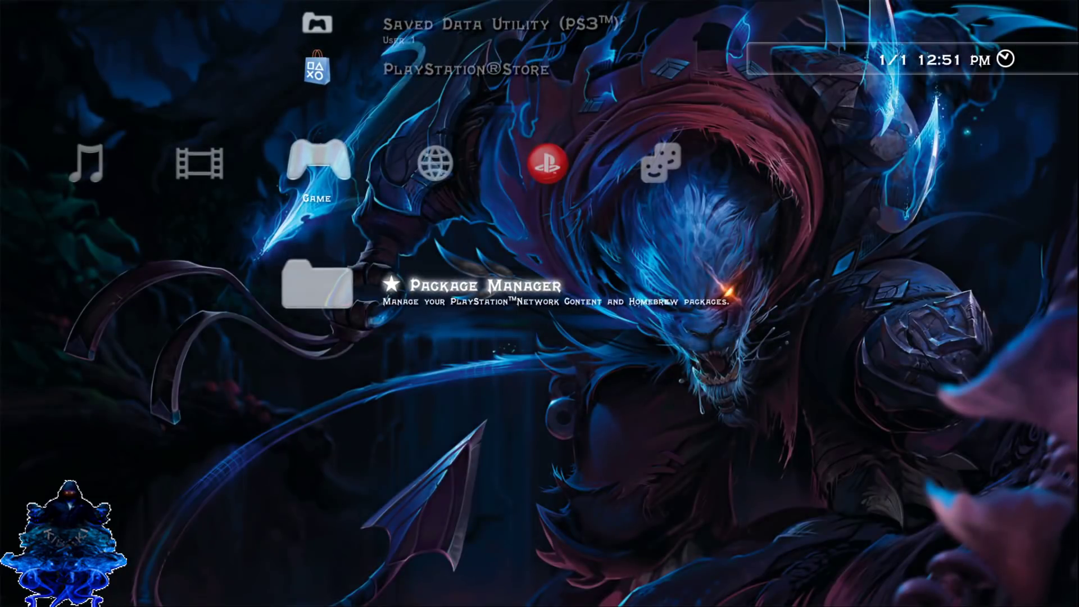
Install HEN_Offline_Installer_HDD_signed.pkg from the root of the USB drive through the Package Manager and leave the completed installation.
key("Up")
key("Down")
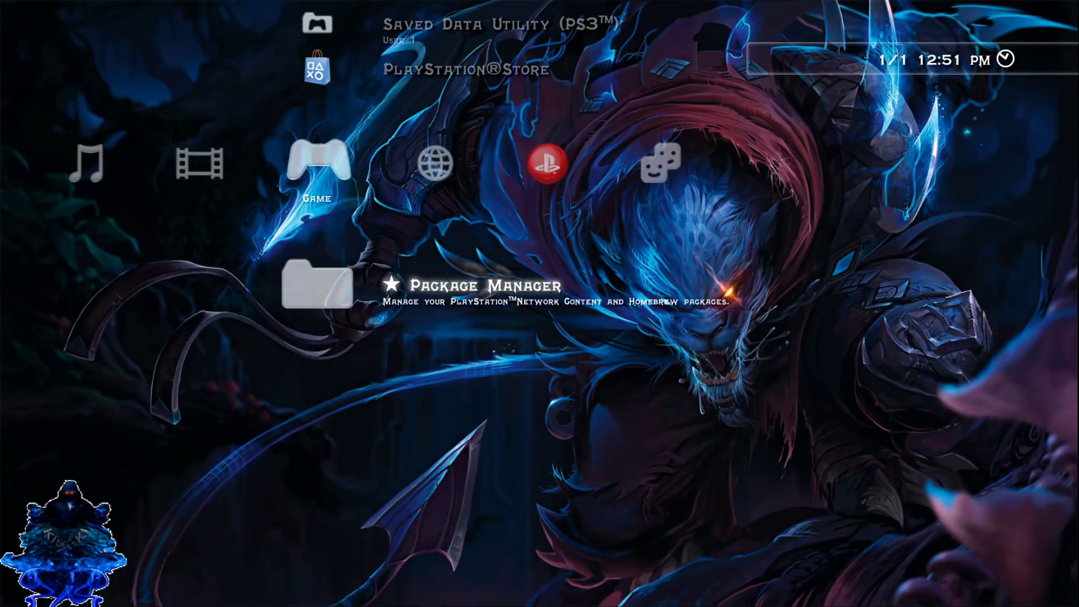
key("Return")
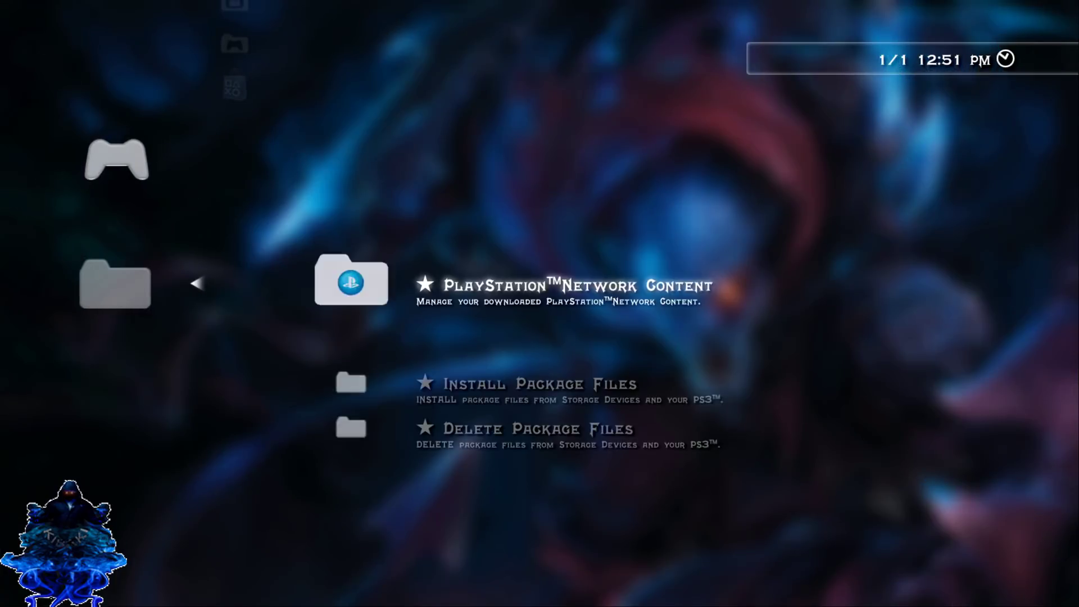
key("Down")
key("Return")
key("Down")
key("Return")
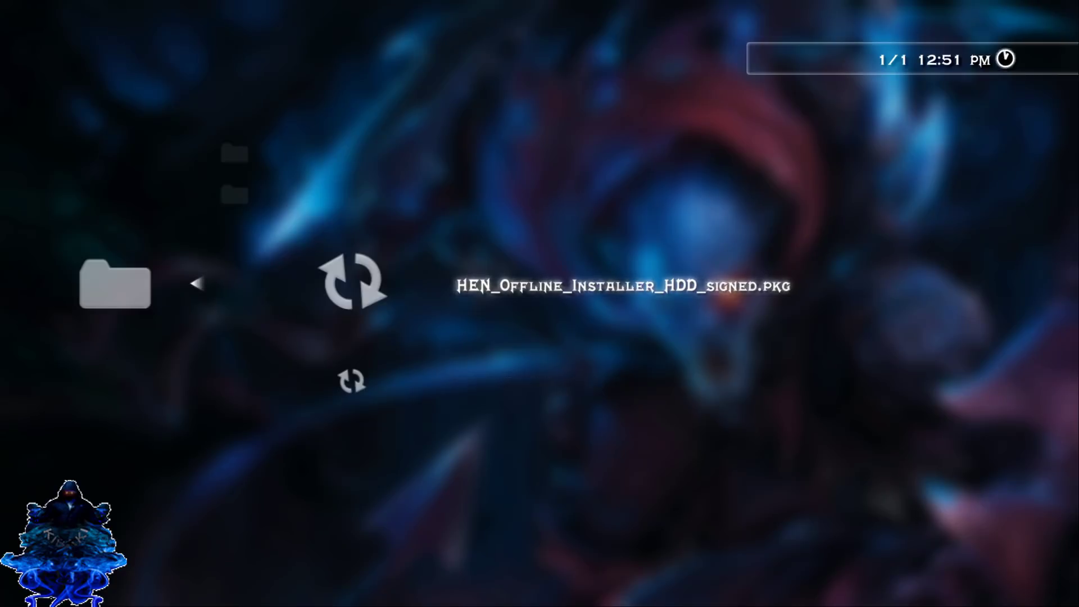
key("Return")
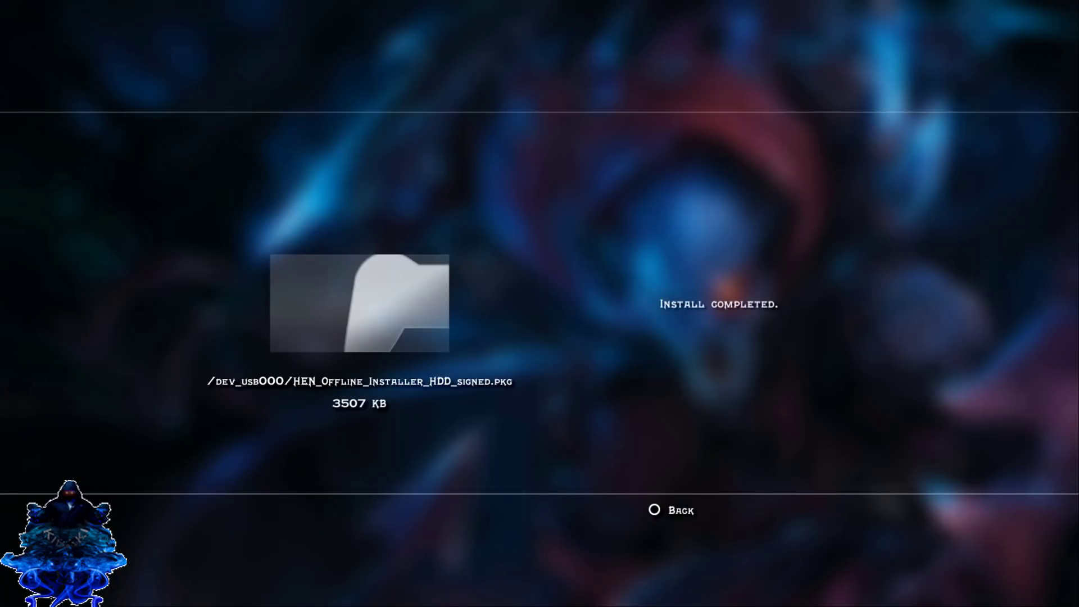
key("Escape")
key("Up")
key("Up")
key("Up")
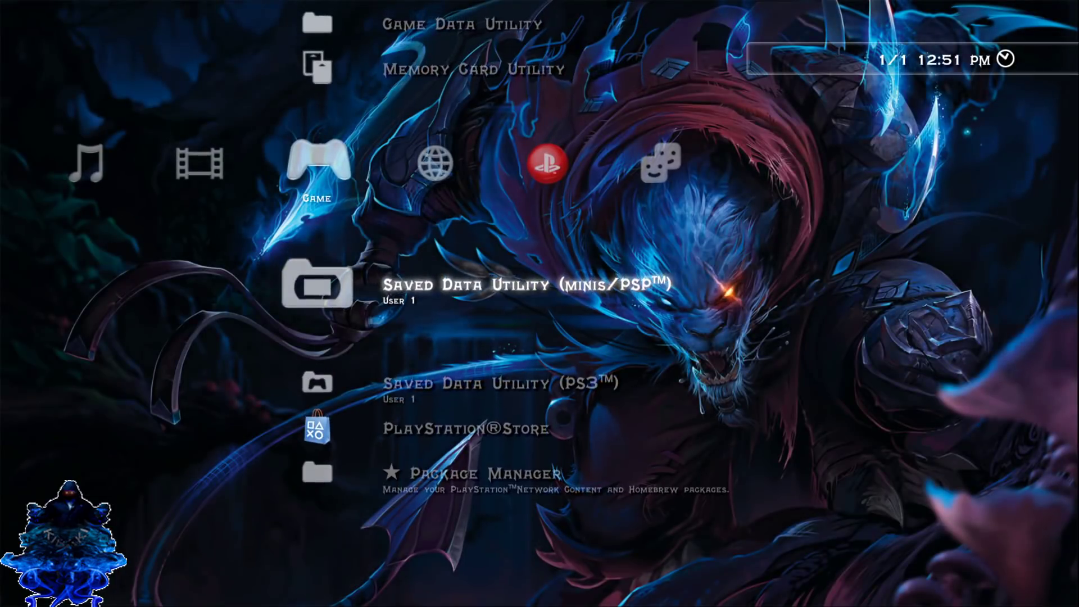
key("Left")
key("Left")
key("Right")
key("Right")
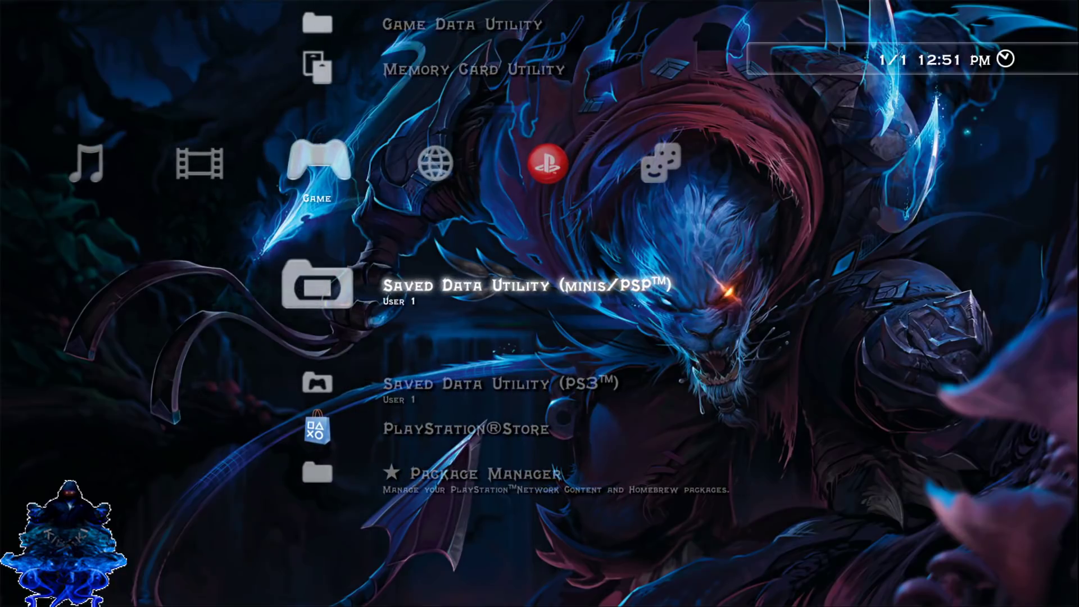
key("Left")
key("Right")
key("Up")
key("Up")
key("Down")
key("Down")
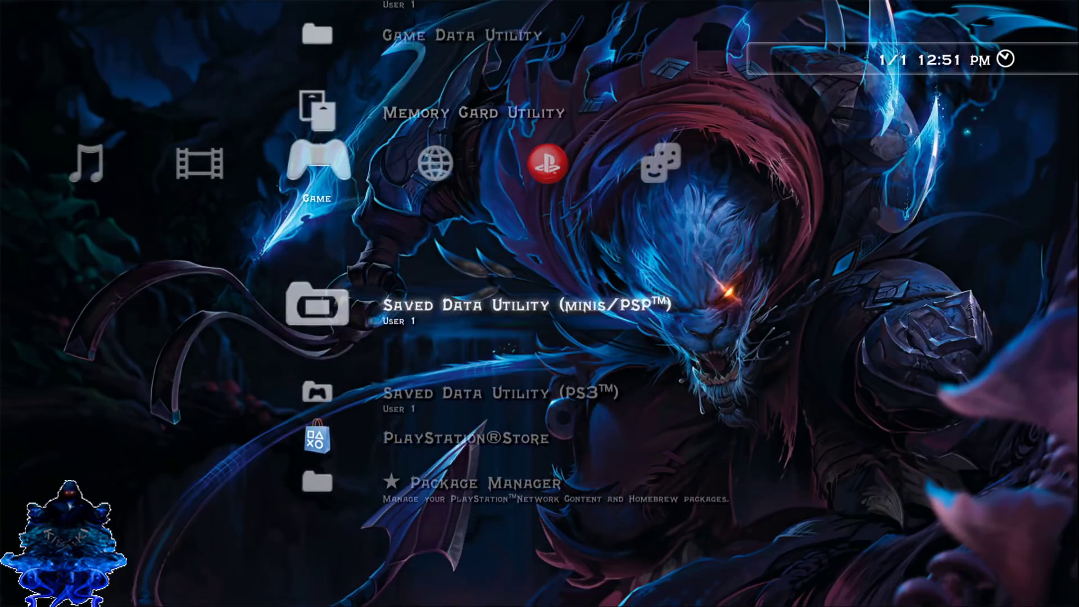
key("Down")
key("Down")
key("Down")
key("Up")
key("Up")
key("Up")
key("Up")
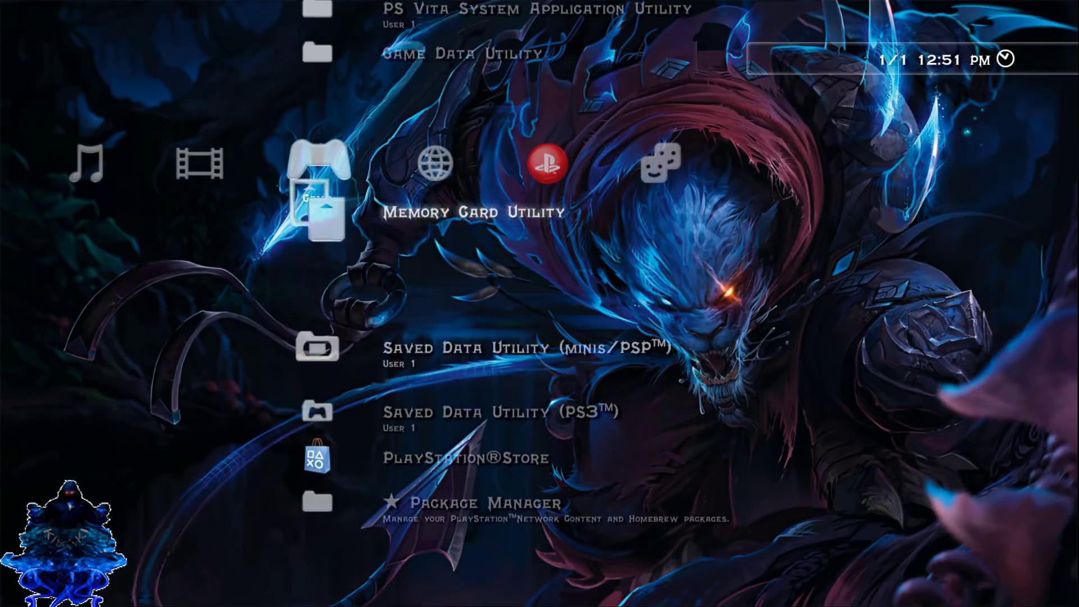
key("Up")
key("Down")
key("Down")
key("Down")
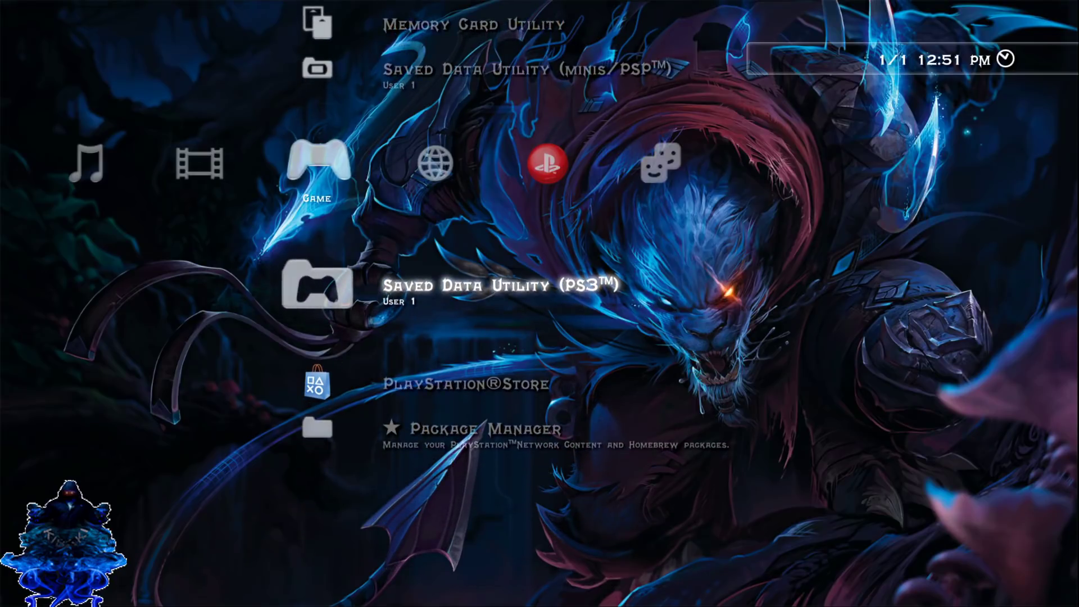
key("Down")
key("Down")
key("Up")
key("Up")
key("Up")
key("Up")
key("Up")
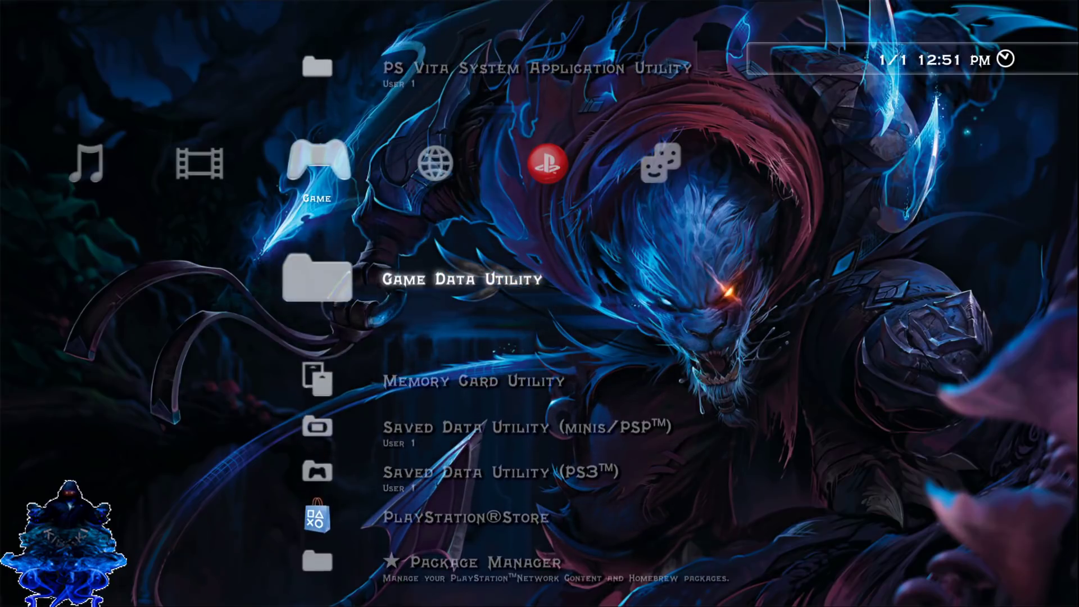
Turn off the PS3 from the Users category and start it up again.
key("Left")
key("Left")
key("Left")
key("Left")
key("Left")
key("Up")
key("Up")
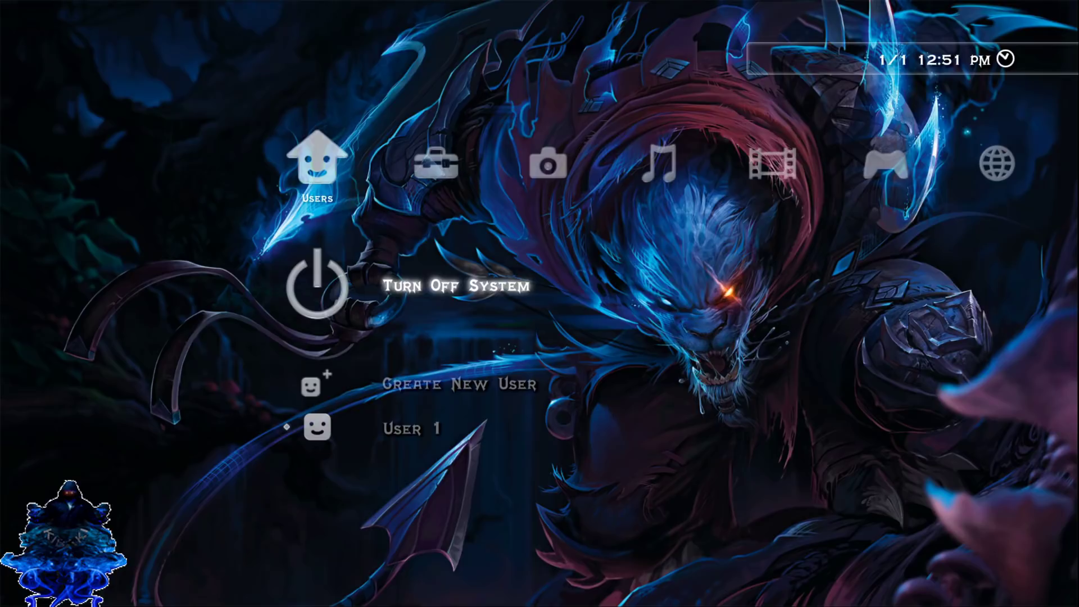
key("Return")
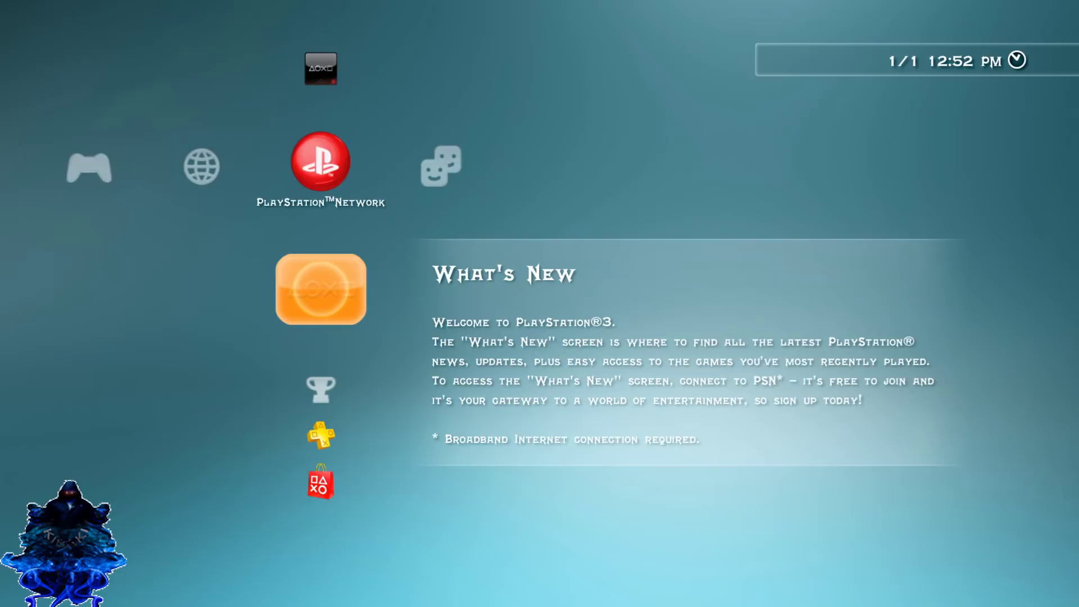
Go to the Game category and select the Enable HEN entry.
key("Left")
key("Left")
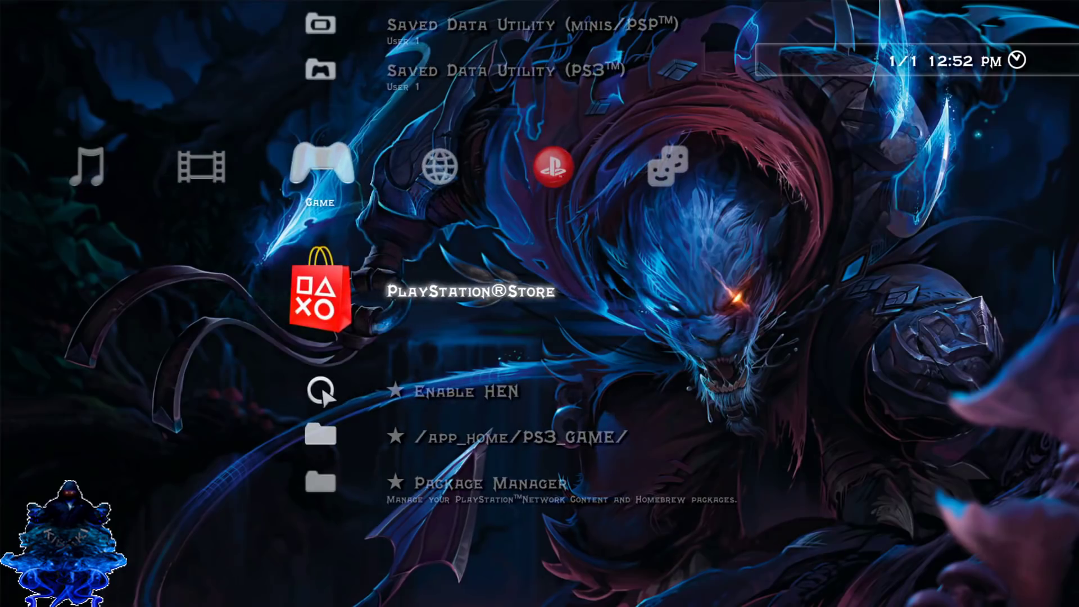
key("Down")
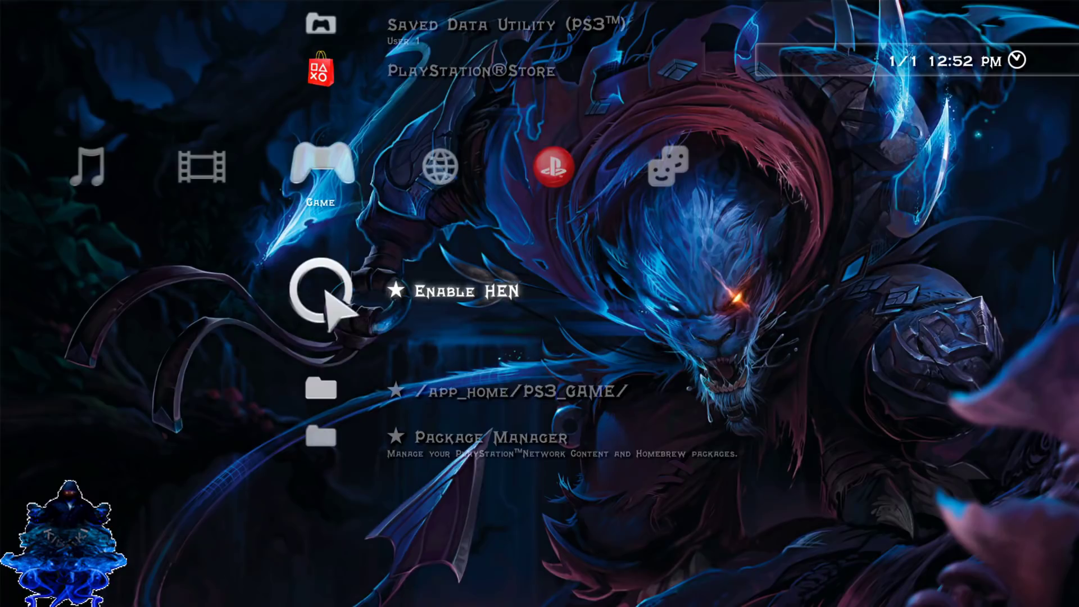
key("Down")
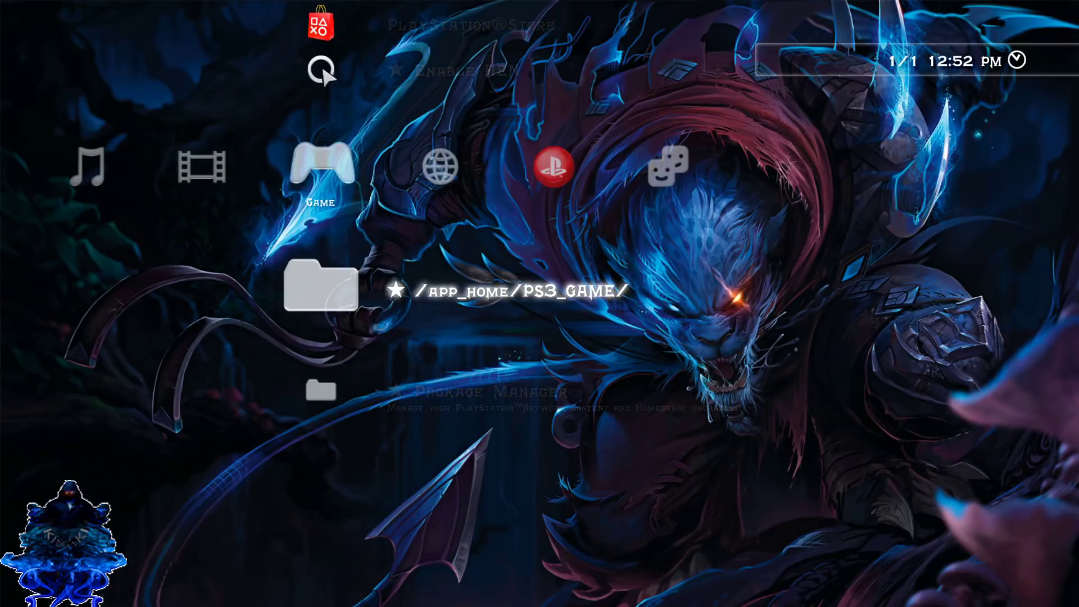
key("Down")
key("Up")
key("Up")
key("Up")
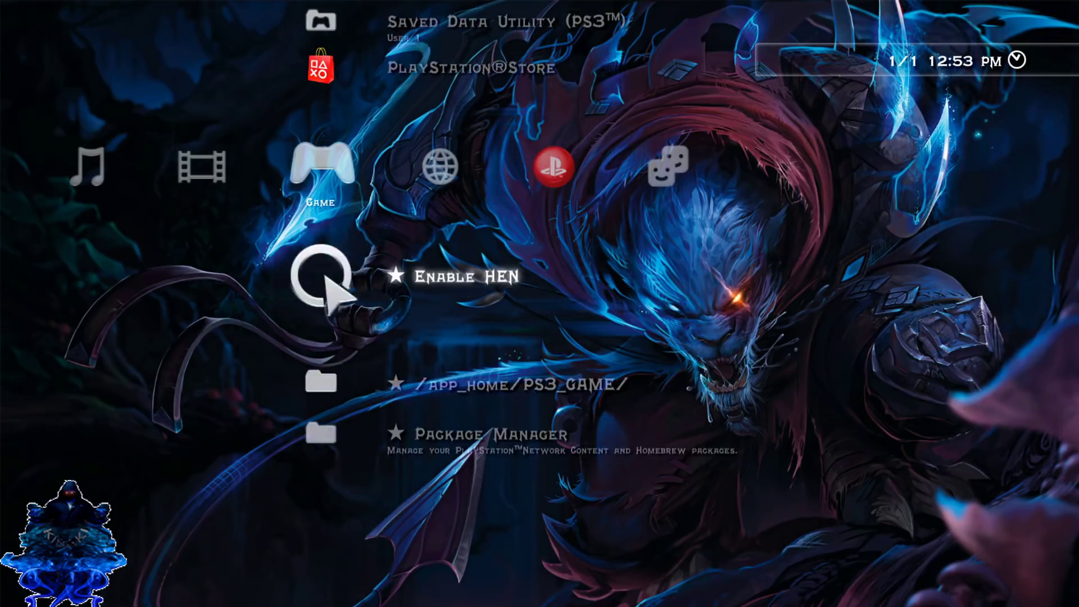
key("Down")
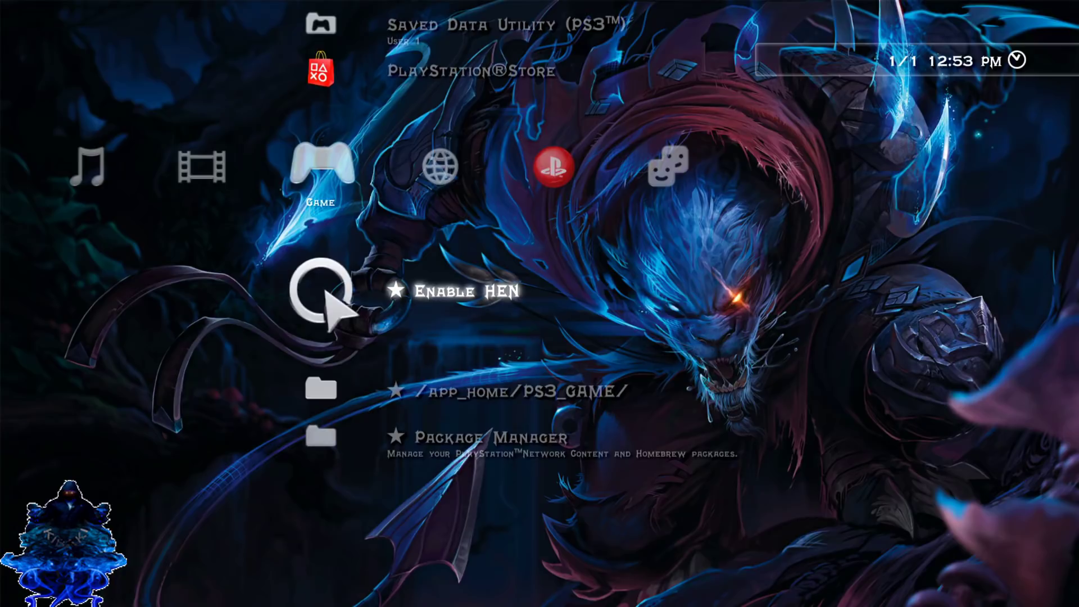